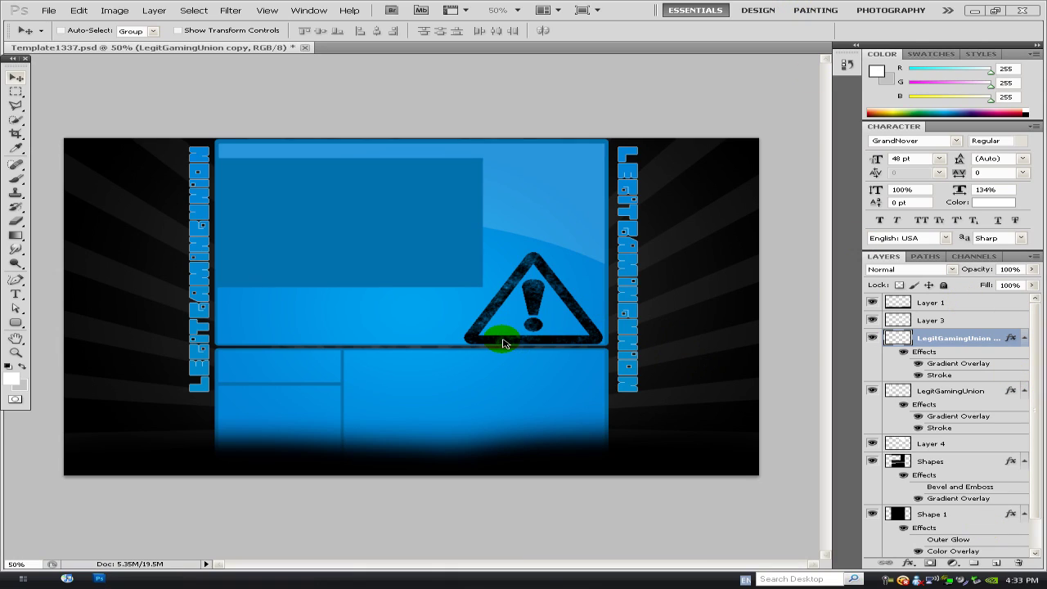
Open Template1337.psd from the File > Open dialog.
left_click(51, 14)
left_click(68, 37)
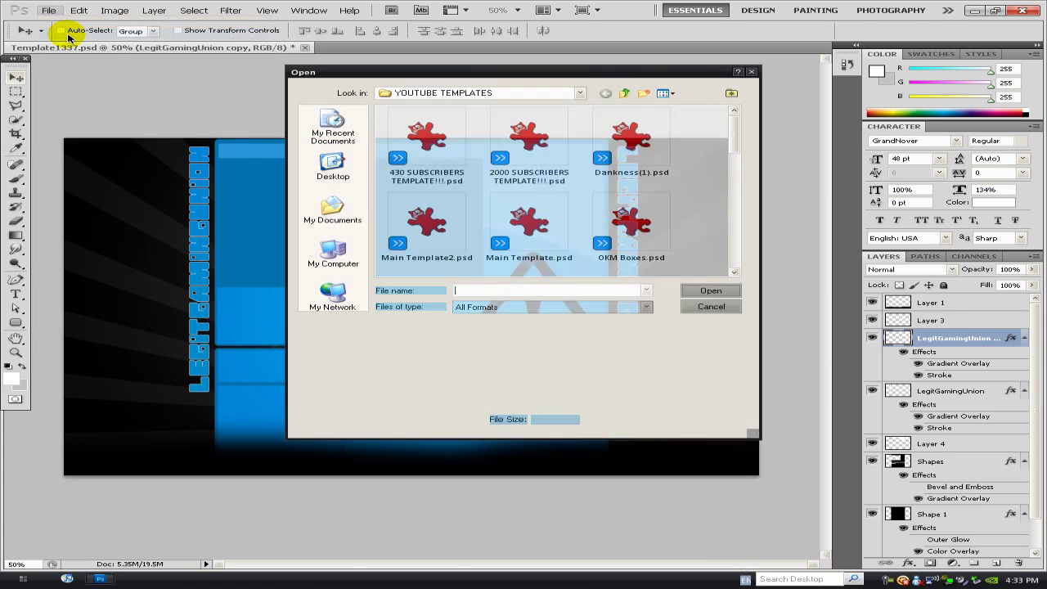
left_click(530, 236)
scroll(530, 233, "down", 5)
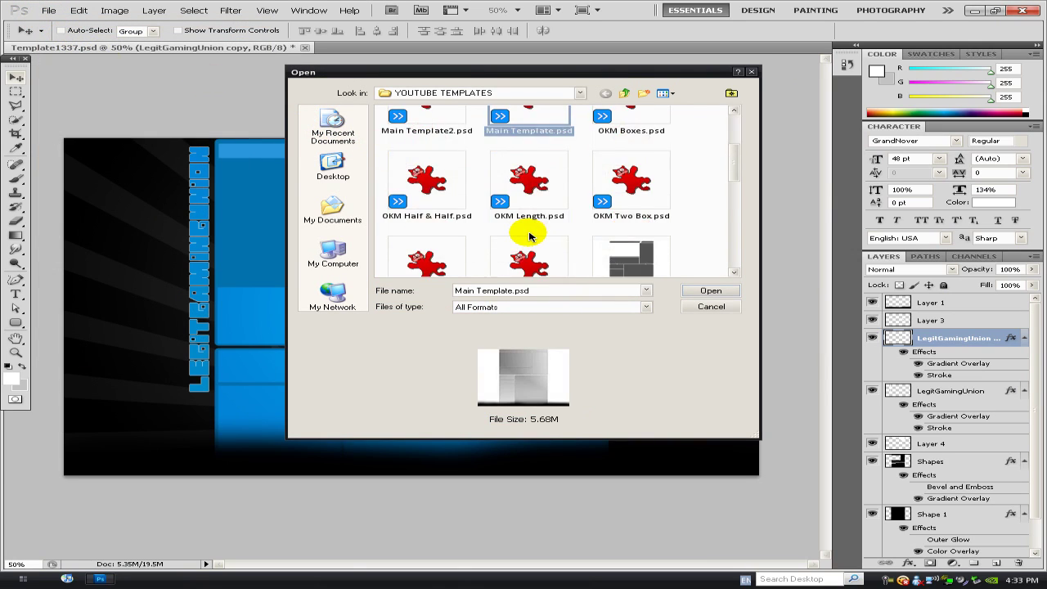
left_click(548, 177)
double_click(548, 177)
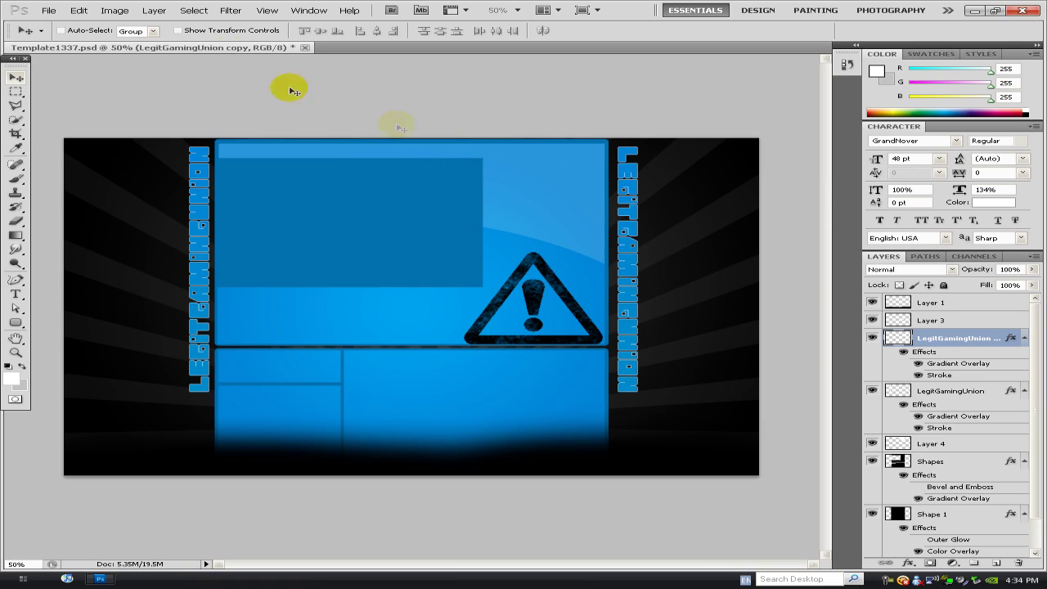
Close the document without saving changes, then reopen Template1337.psd.
left_click(304, 48)
left_click(532, 222)
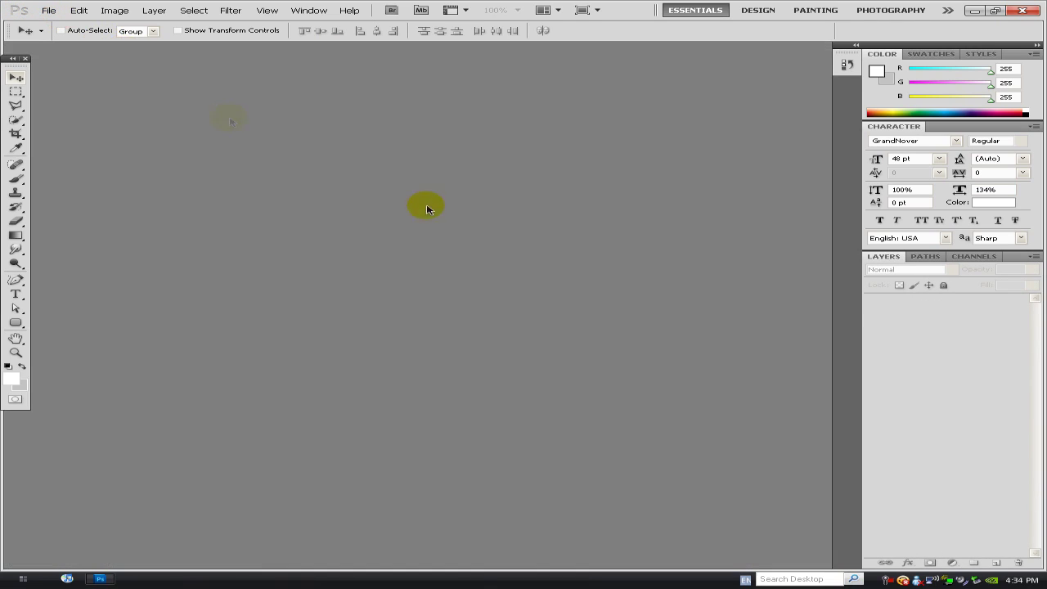
left_click(49, 9)
left_click(63, 41)
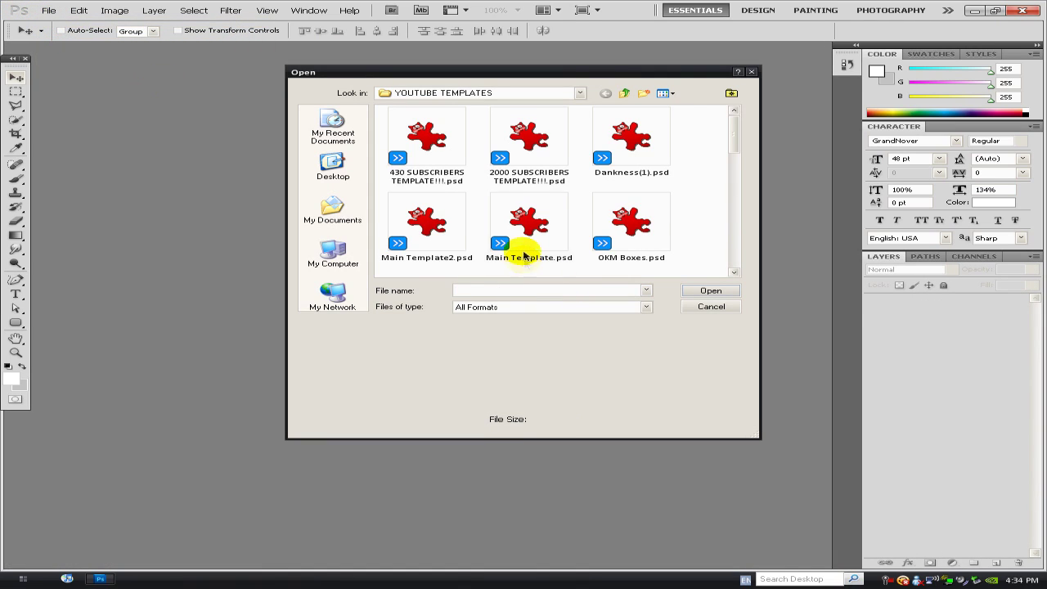
left_click(530, 236)
scroll(532, 229, "down", 5)
scroll(532, 219, "down", 3)
scroll(532, 218, "up", 6)
double_click(525, 150)
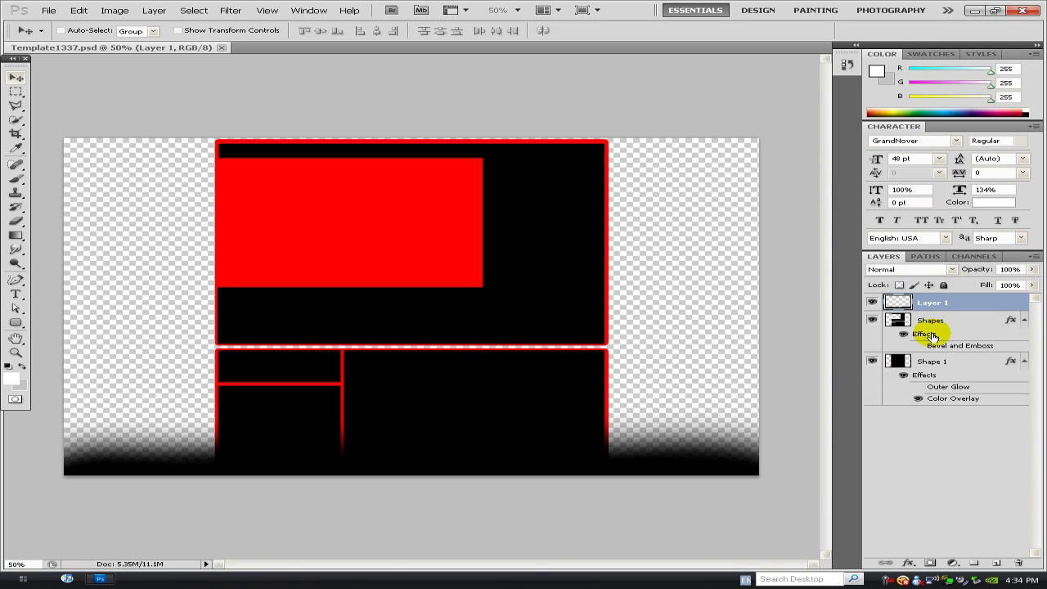
Add a Gradient Overlay to the Shapes layer using the solid blue gradient preset.
right_click(959, 326)
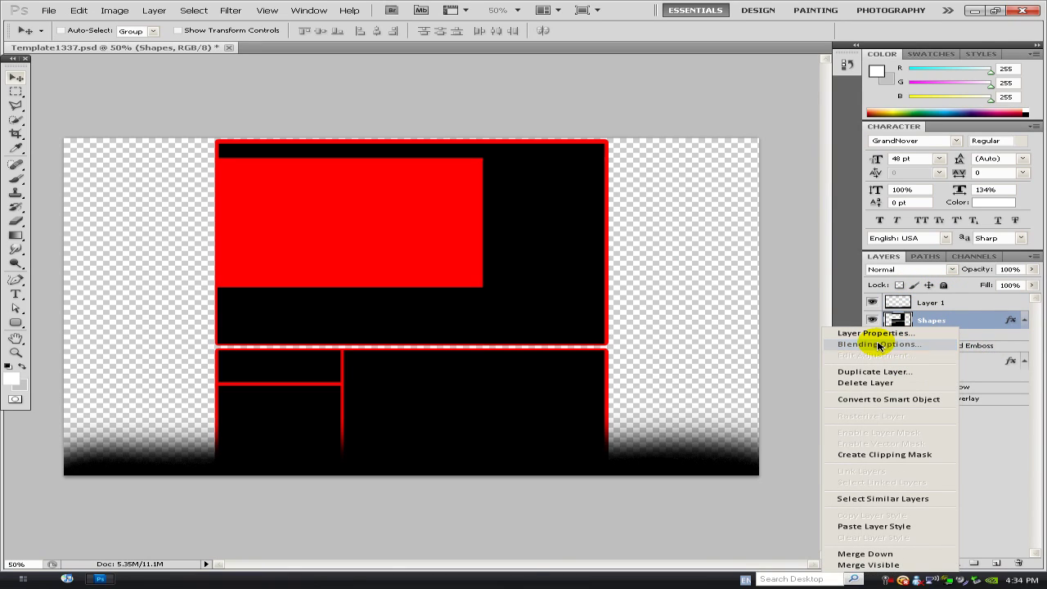
left_click(880, 344)
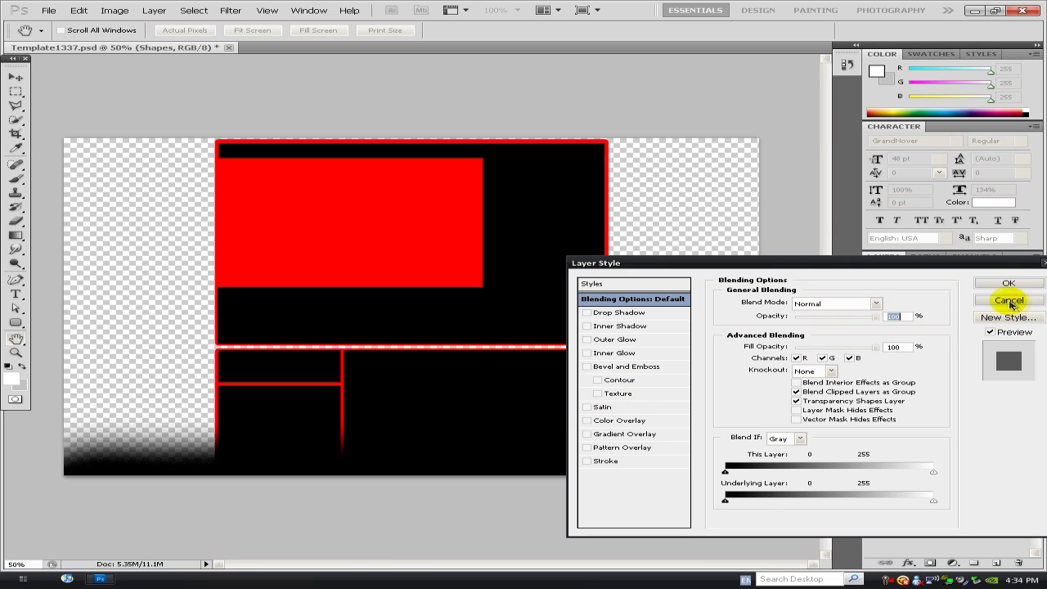
left_click(1010, 301)
right_click(929, 322)
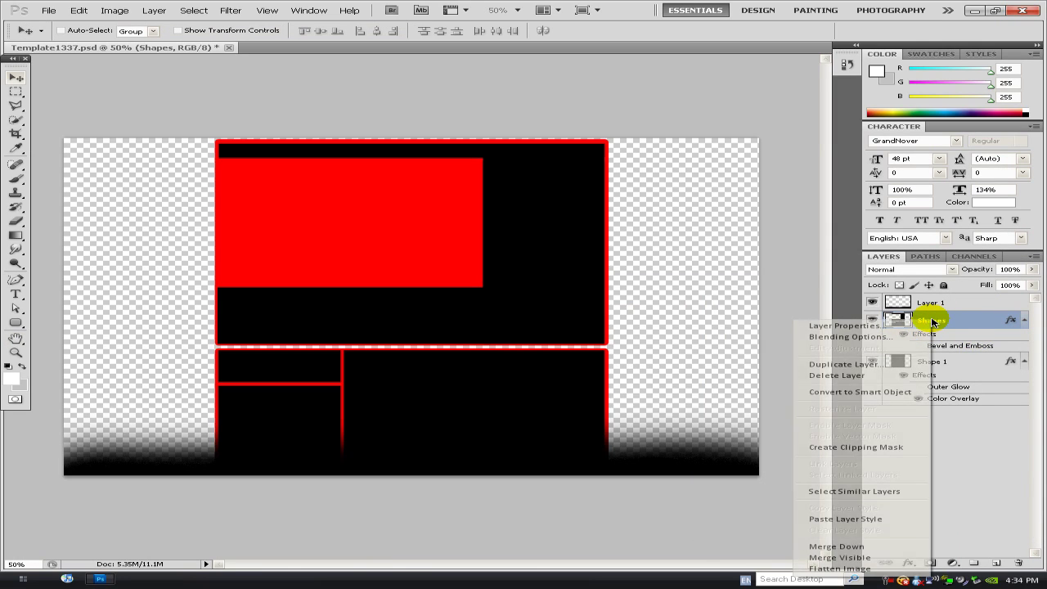
left_click(879, 338)
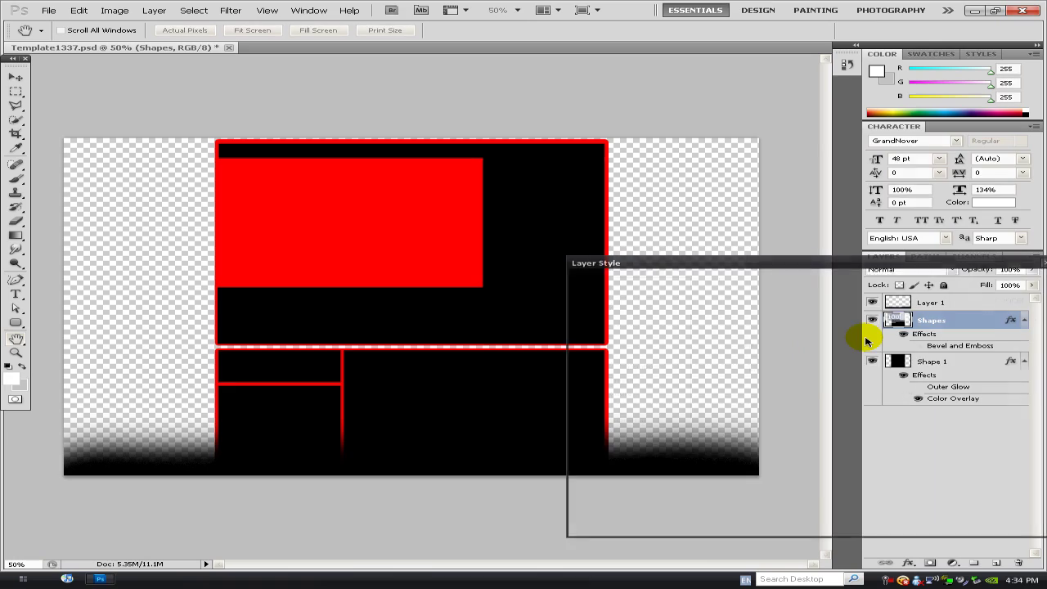
left_click(635, 442)
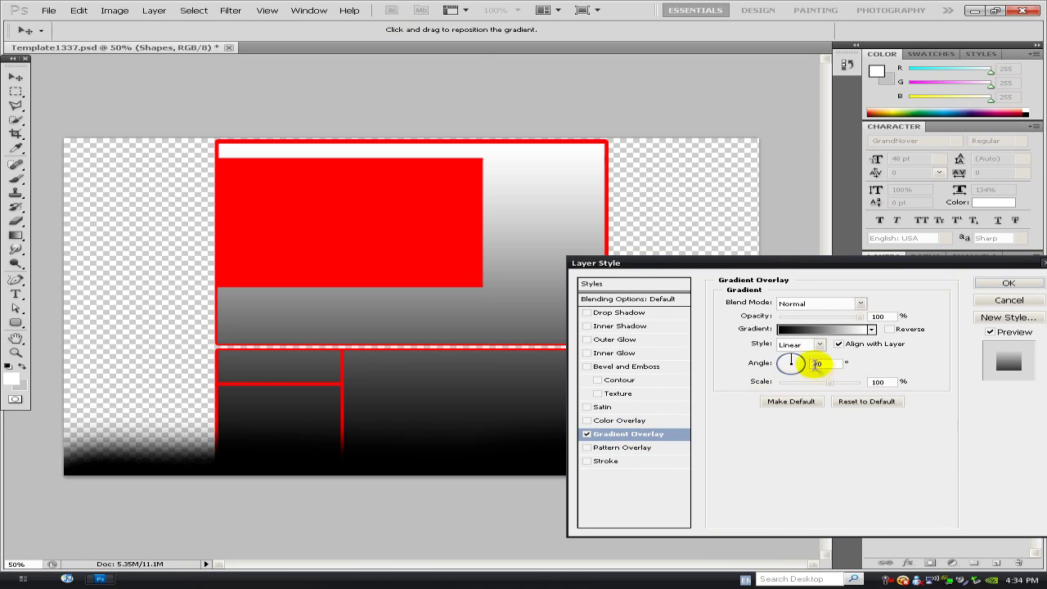
left_click(815, 345)
left_click(783, 302)
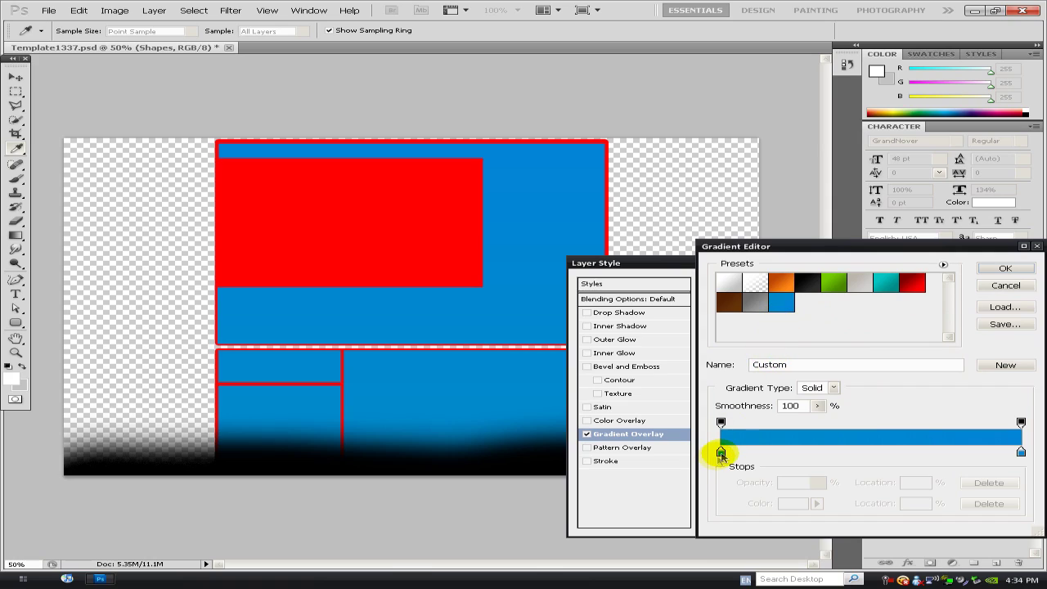
Adjust the colours of the gradient's left and right stops and confirm the gradient.
double_click(721, 452)
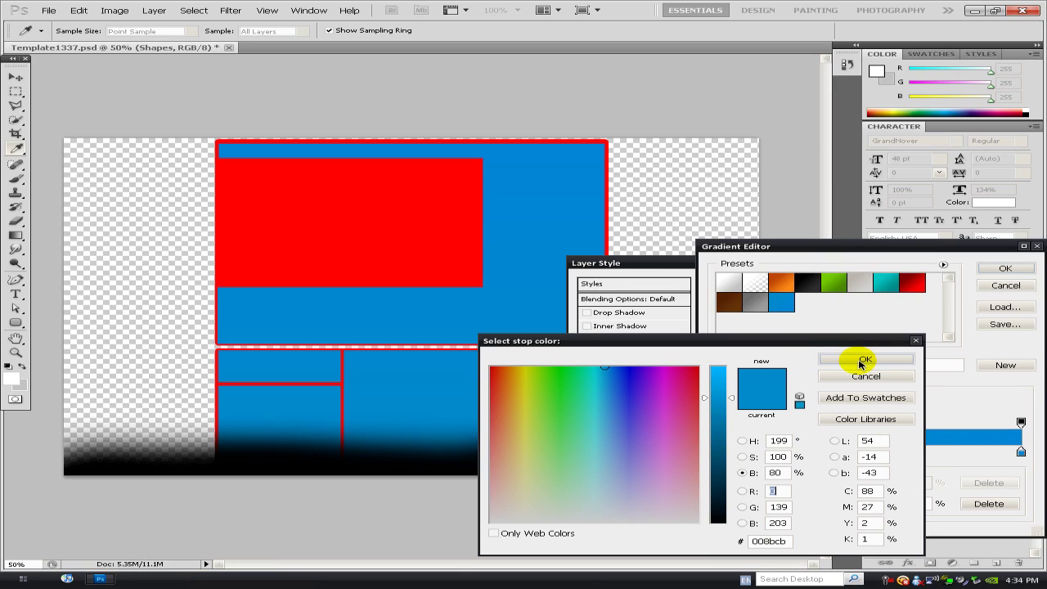
left_click(858, 362)
left_click(1021, 452)
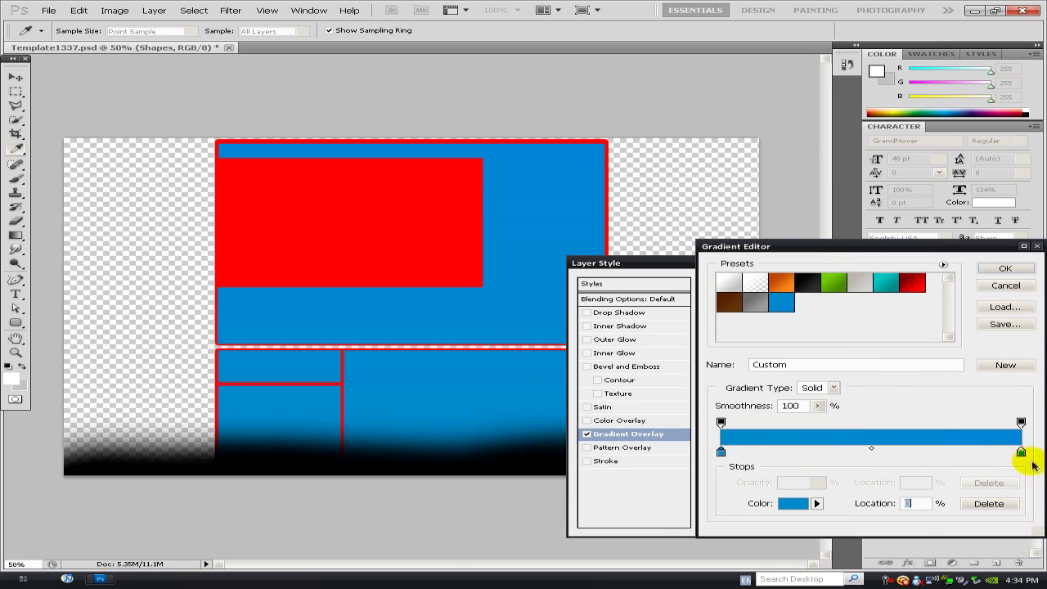
double_click(1021, 453)
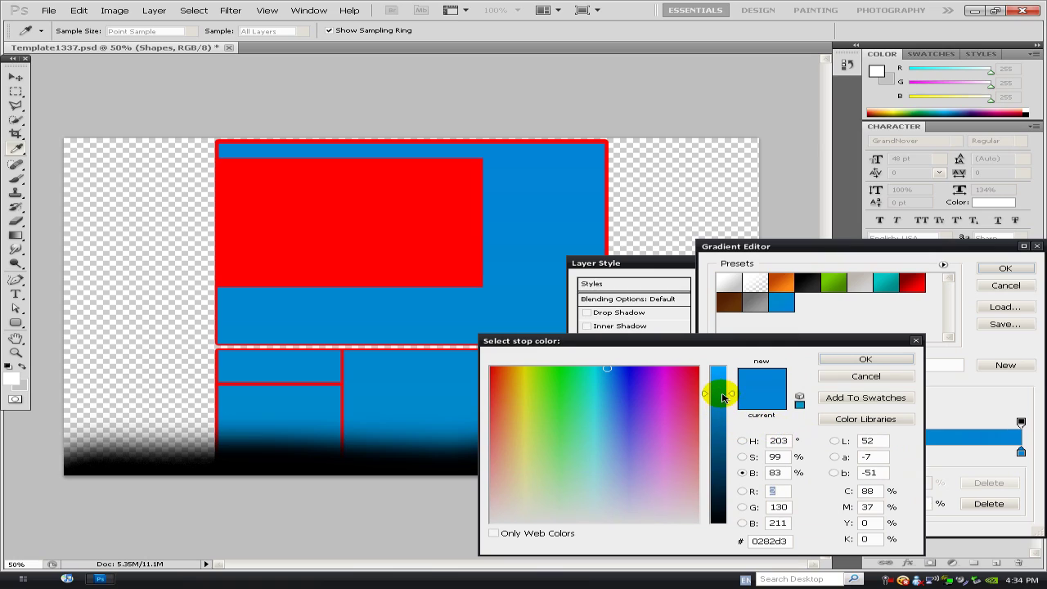
left_click(865, 359)
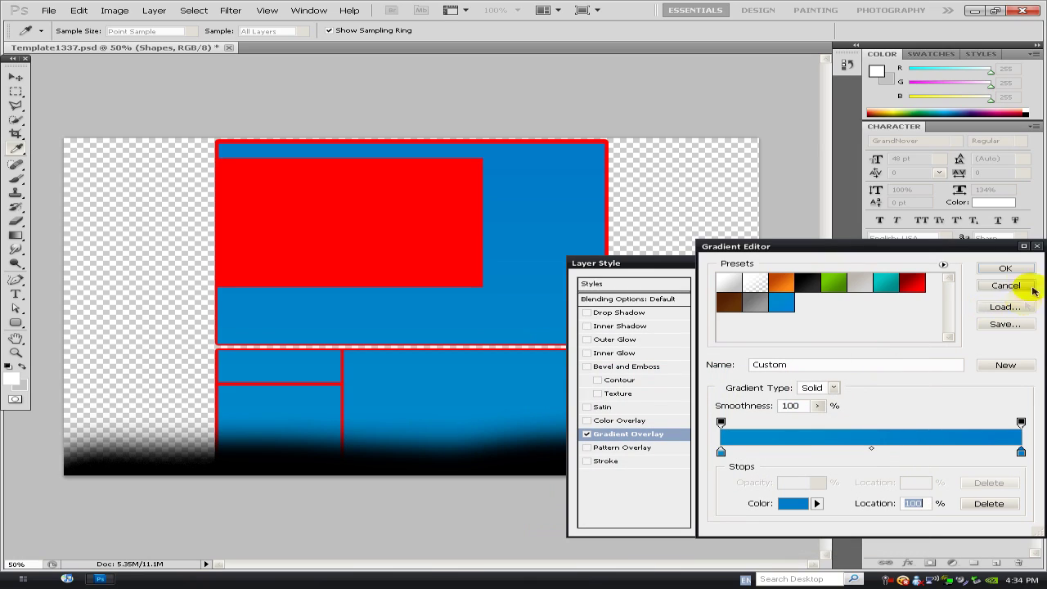
left_click(1021, 270)
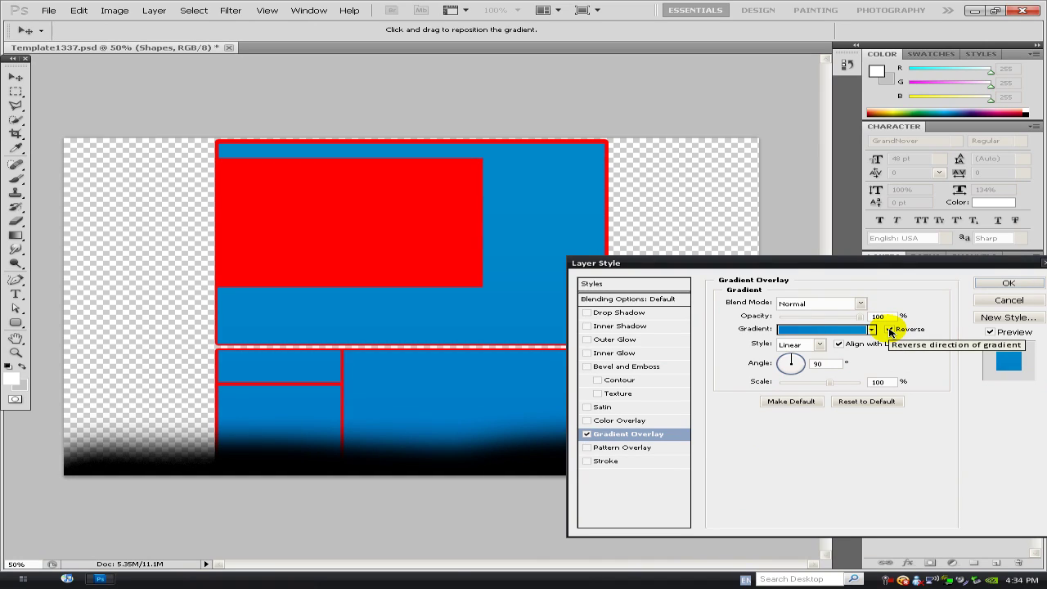
Reverse the gradient, set its style to Radial, and apply the overlay.
left_click(890, 329)
left_click(800, 345)
left_click(790, 376)
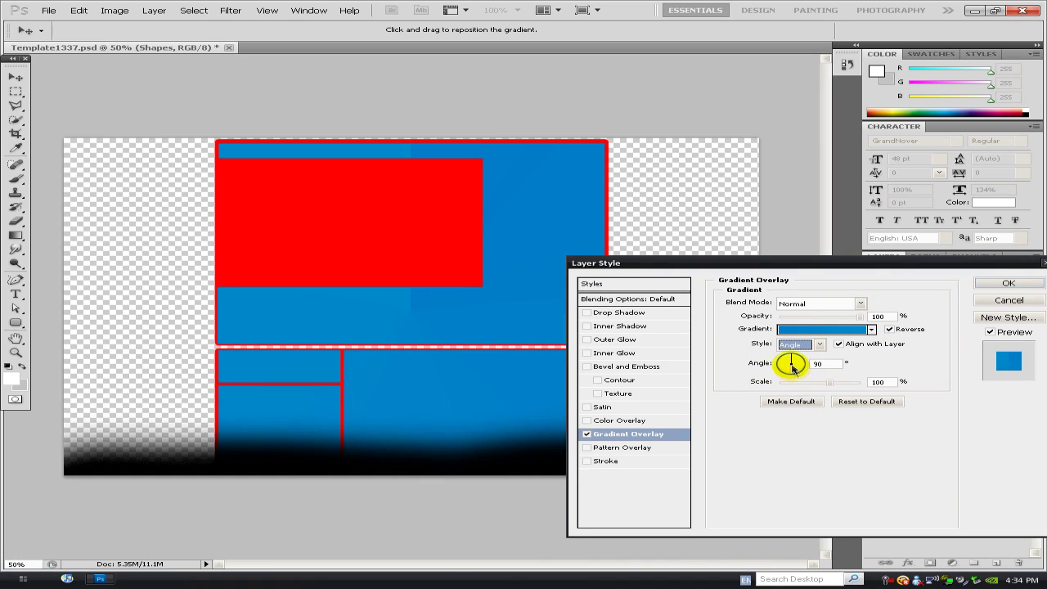
key("Up")
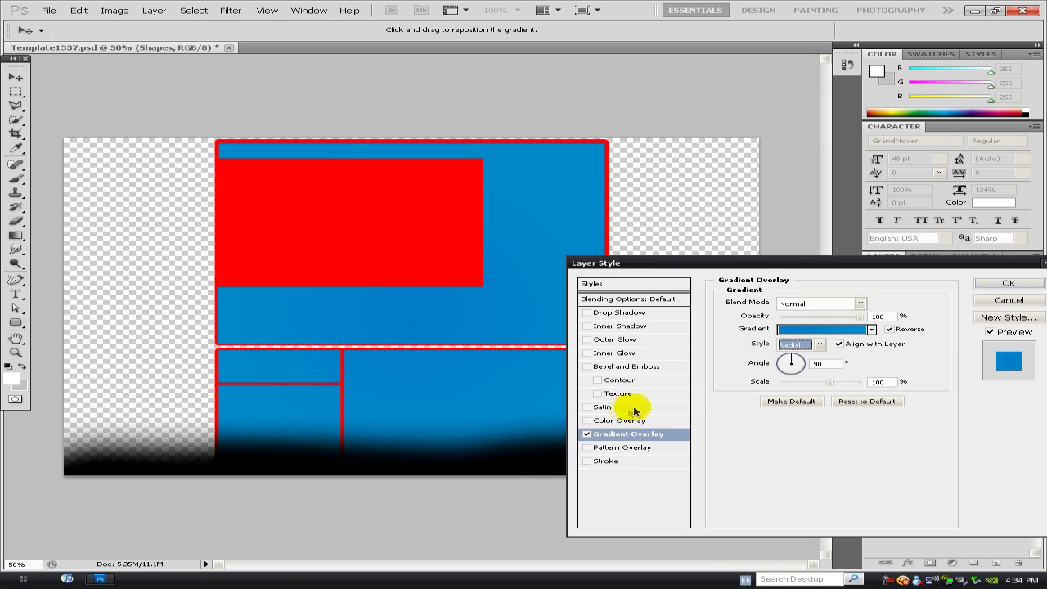
left_click(988, 286)
Recolour Shape 1's Color Overlay to #0271b7, a slightly darker version of the sampled panel blue.
right_click(940, 375)
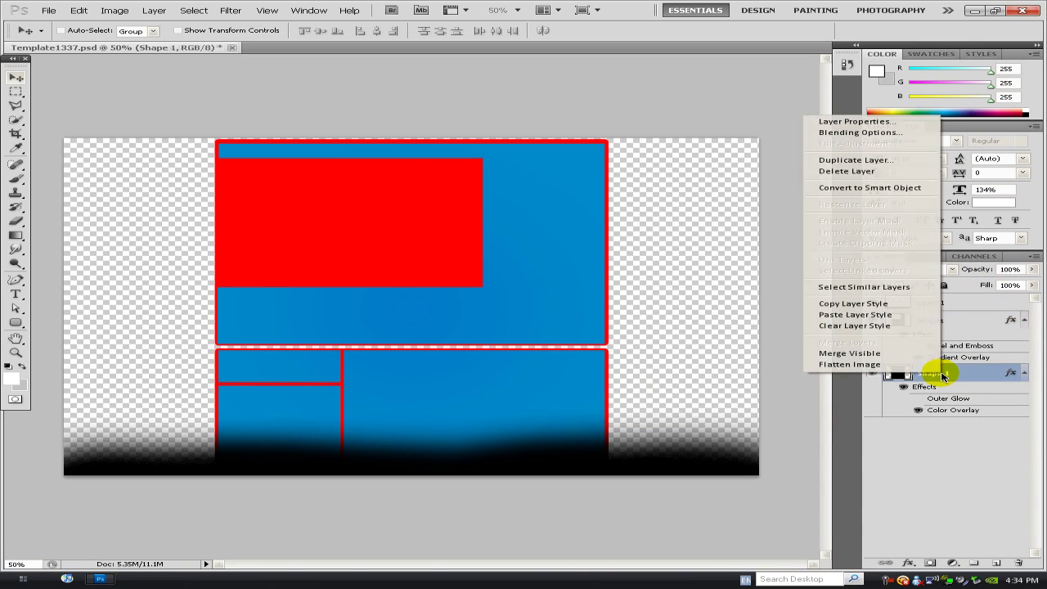
left_click(859, 133)
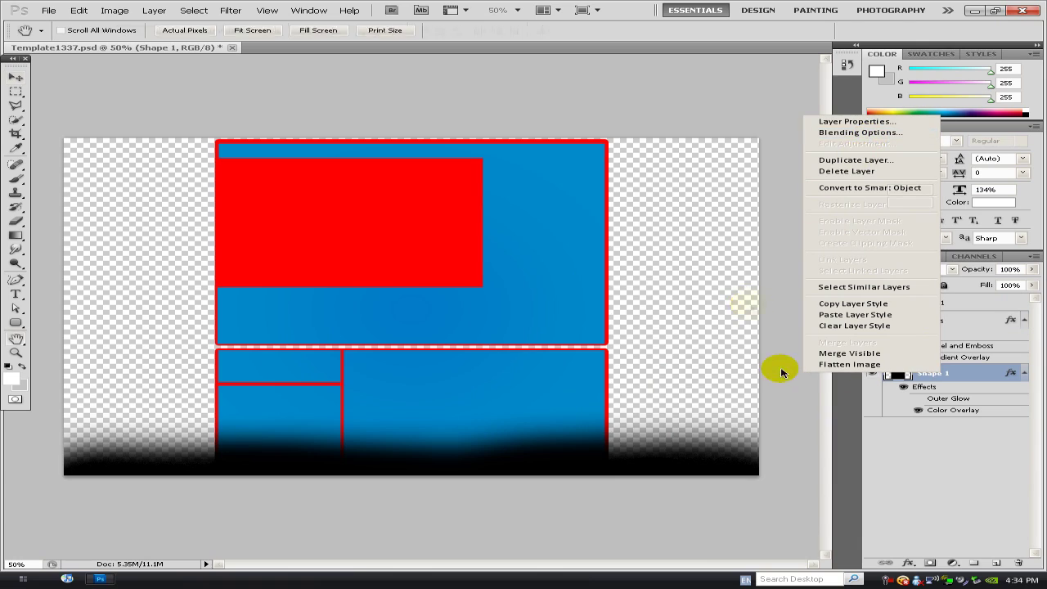
left_click(622, 420)
left_click(888, 302)
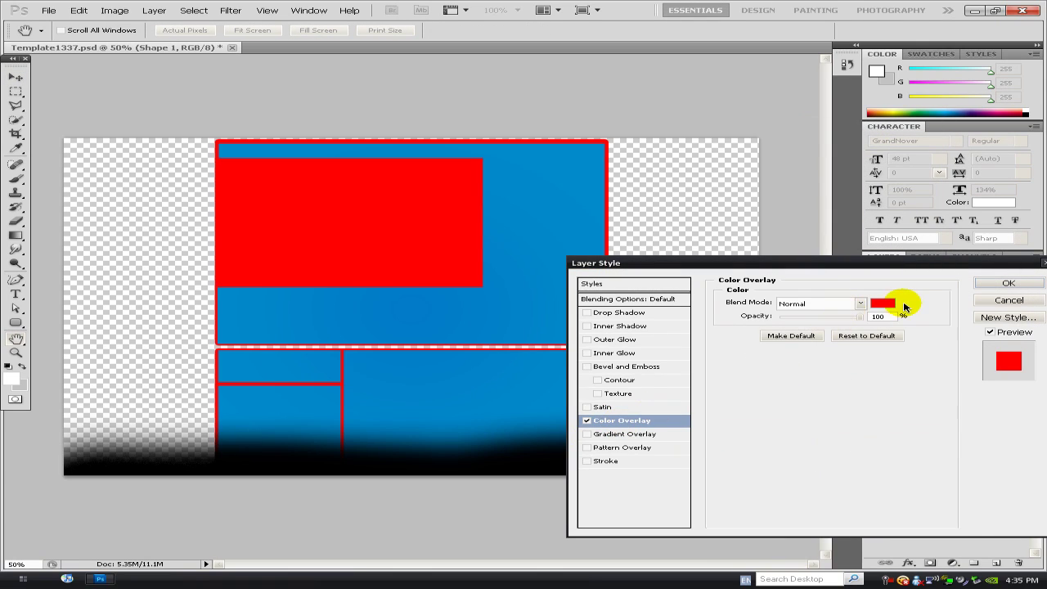
left_click(424, 315)
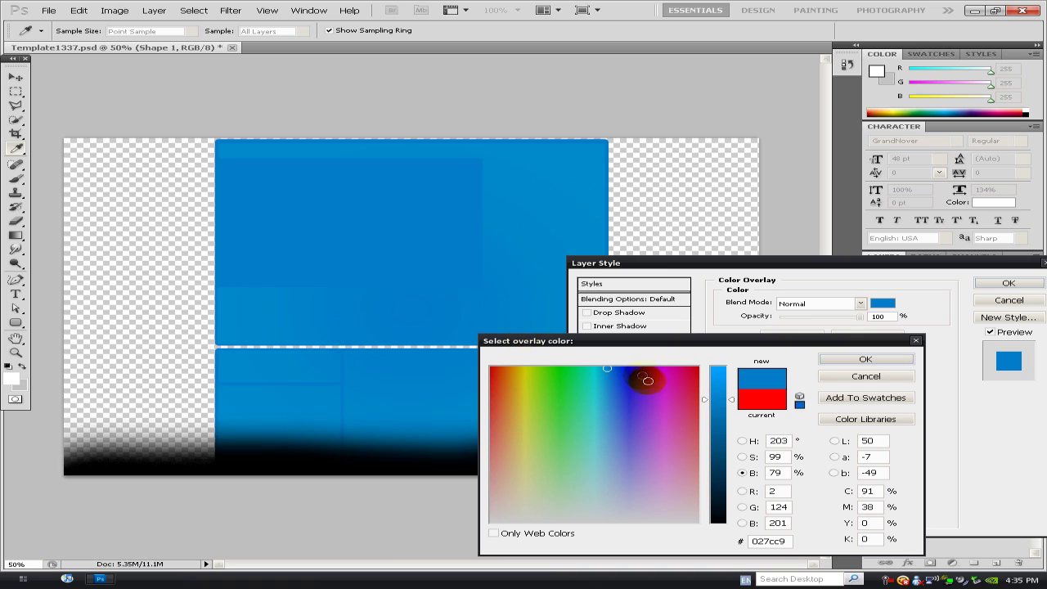
left_click(714, 409)
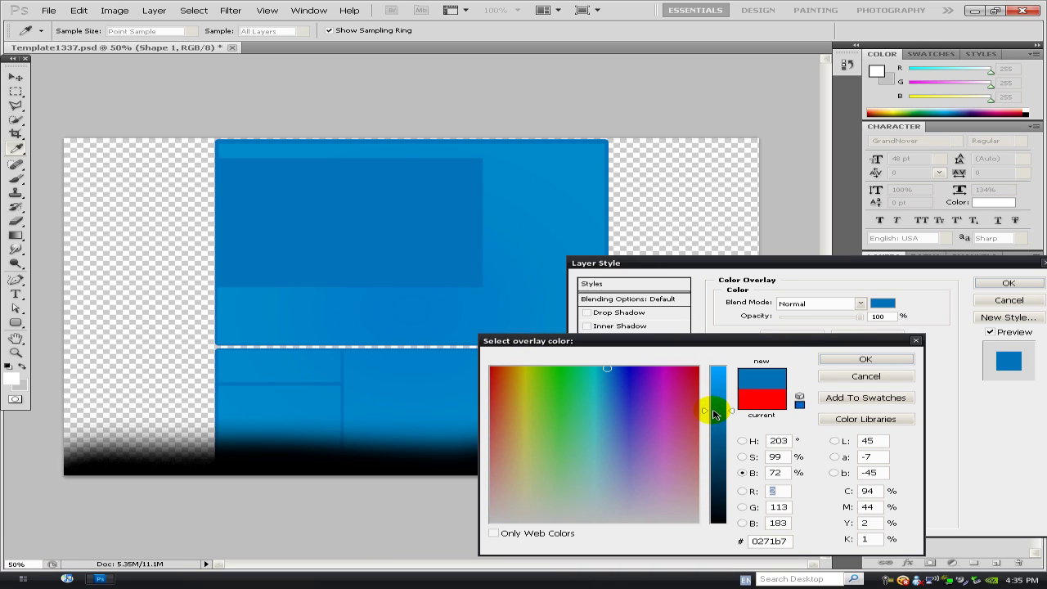
left_click(843, 359)
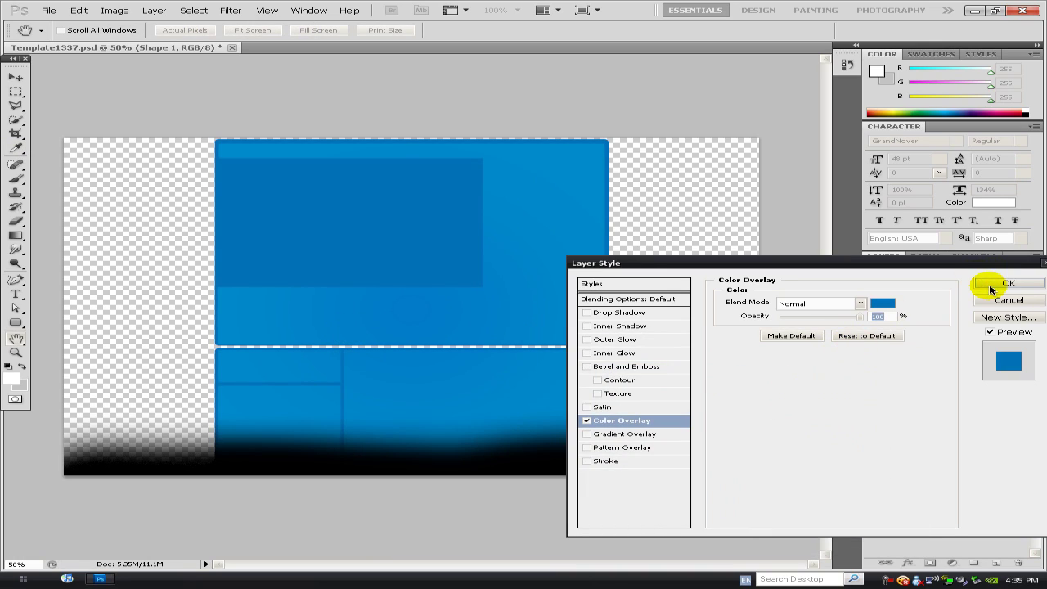
left_click(991, 286)
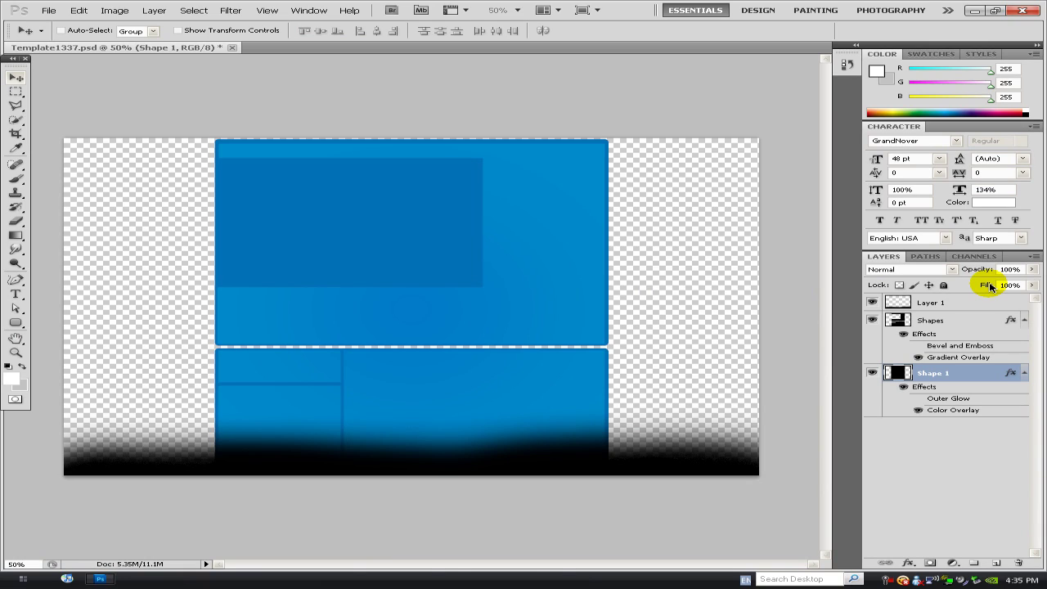
Add Layer 2 beneath all layers and set the gradient stop colour to dark grey #242424.
left_click(1000, 567)
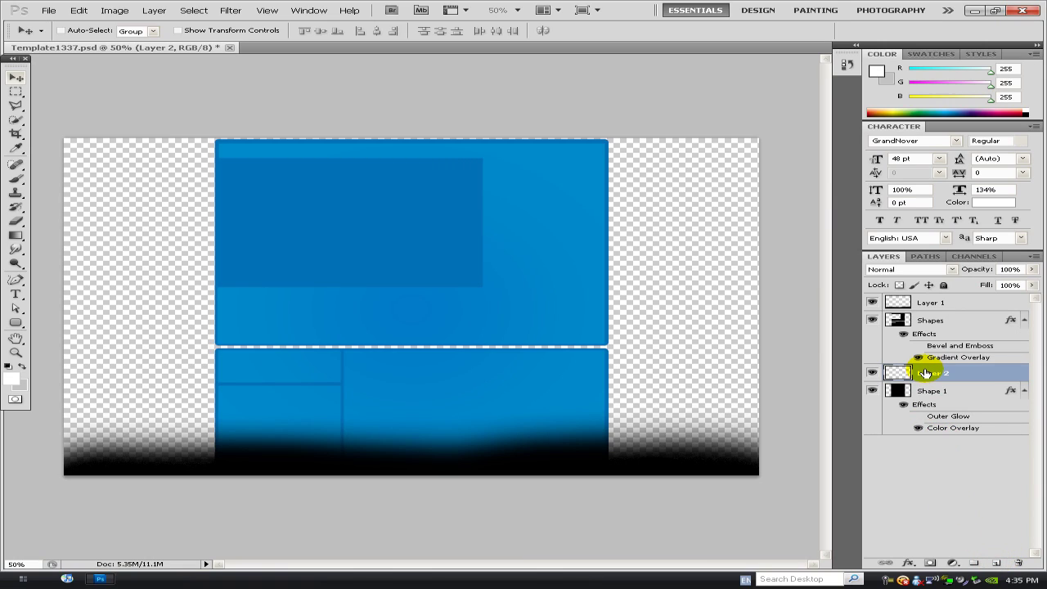
left_click_drag(925, 373, 921, 424)
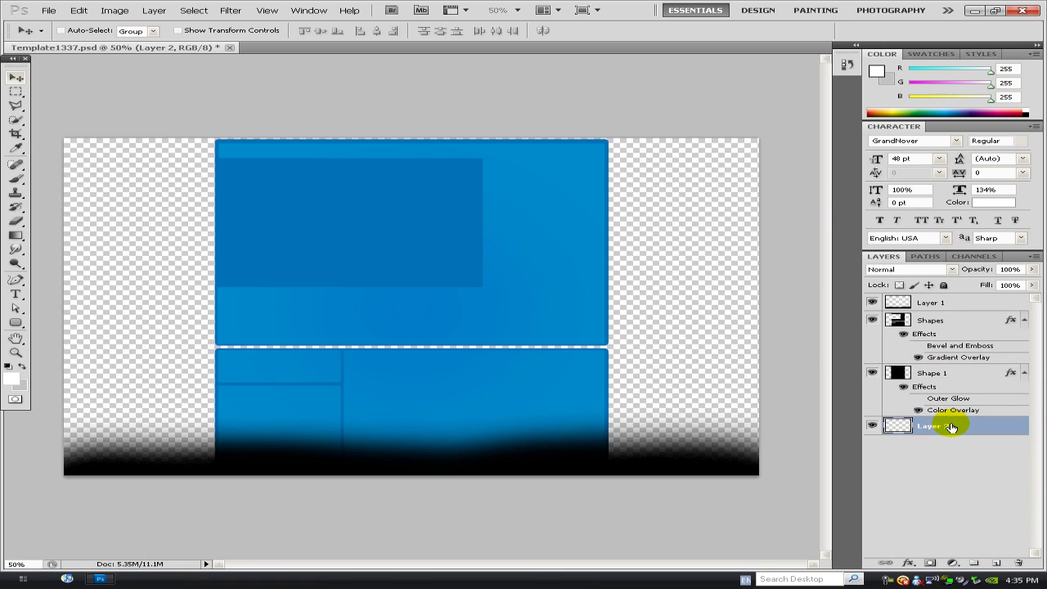
left_click(17, 237)
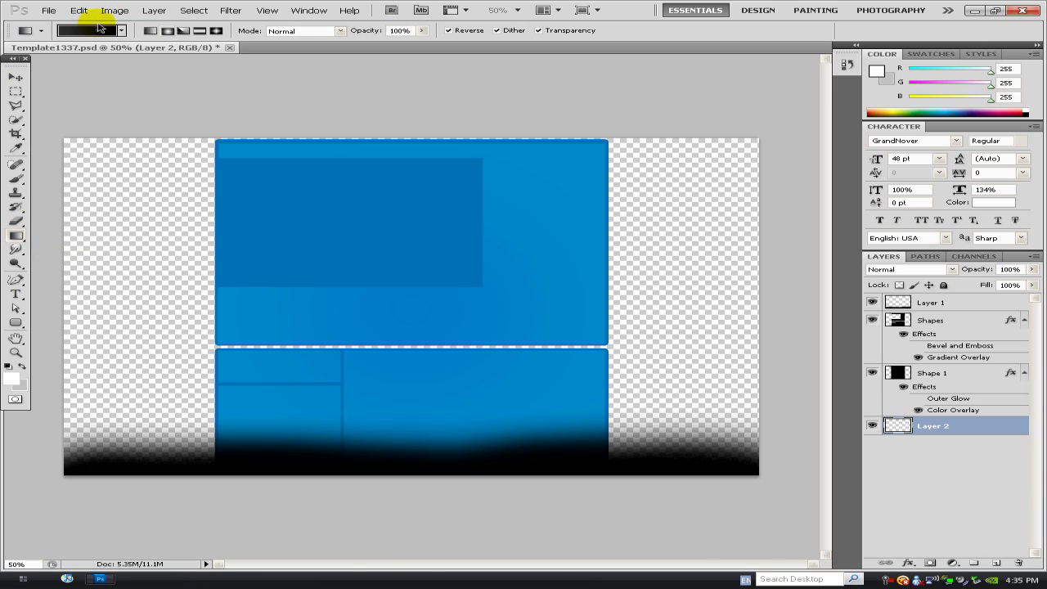
left_click(96, 32)
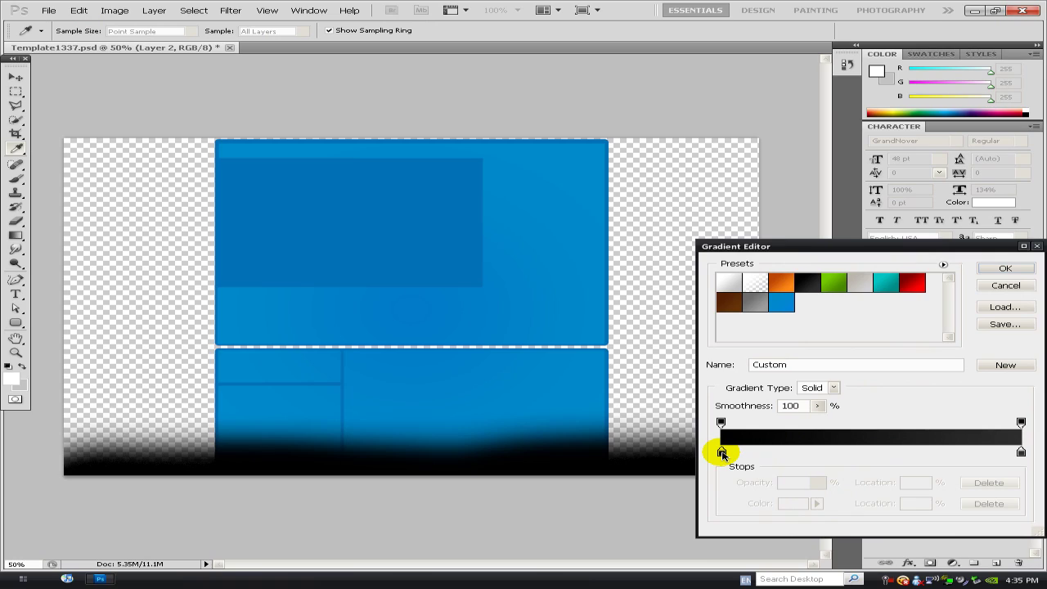
left_click(722, 452)
double_click(1022, 452)
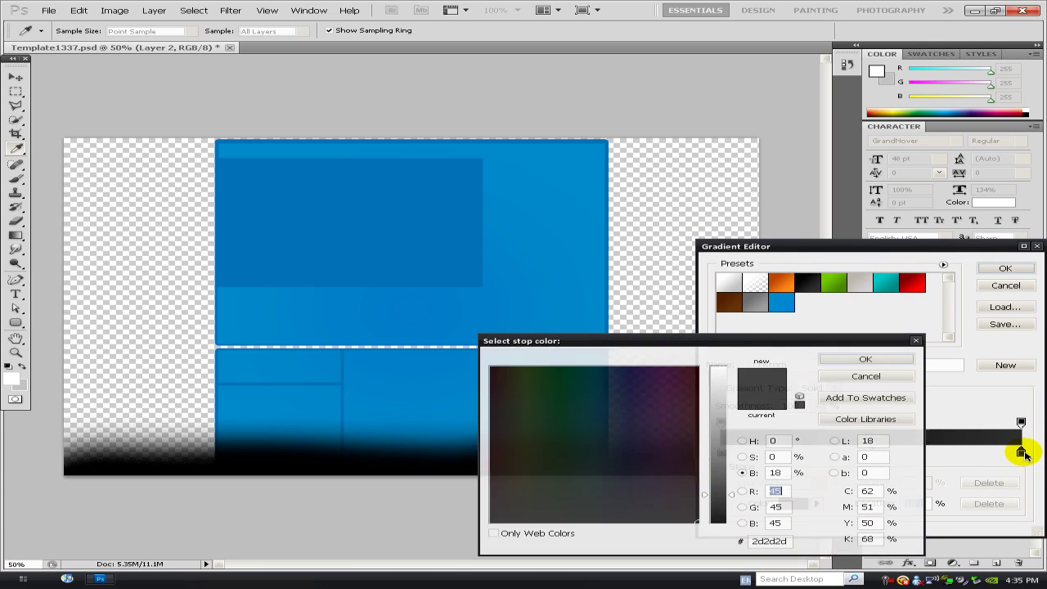
left_click(715, 499)
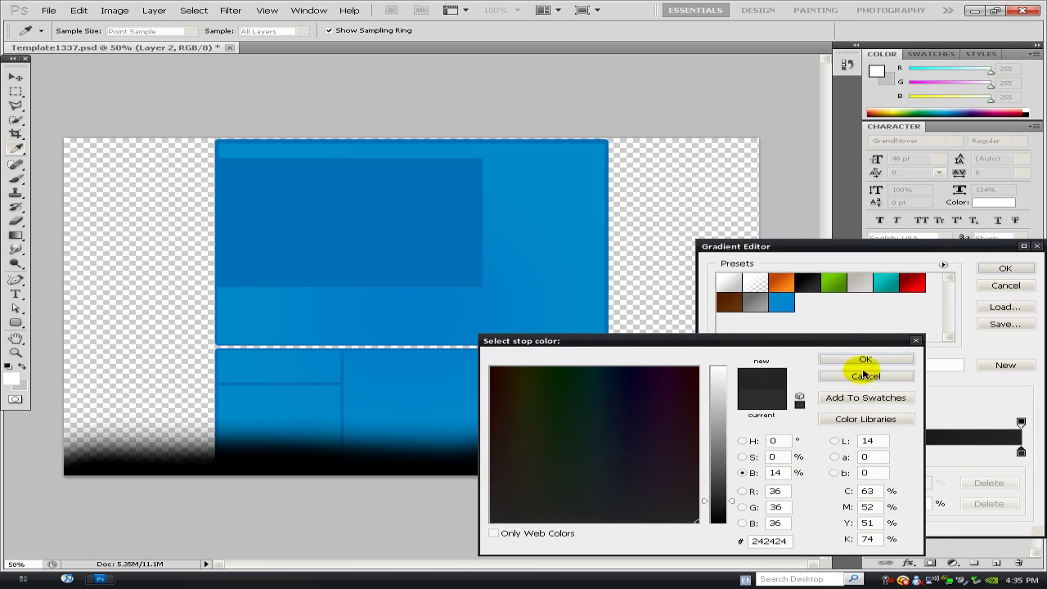
left_click(860, 360)
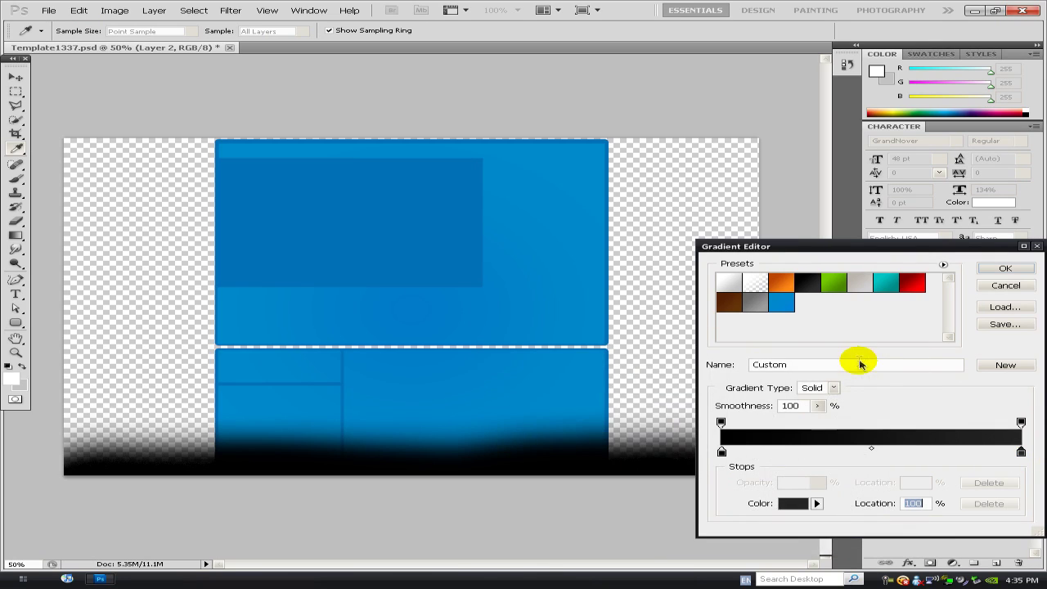
left_click(1003, 270)
Drag a radial gradient on Layer 2 from the canvas centre out to the left edge.
left_click_drag(303, 286, 393, 303)
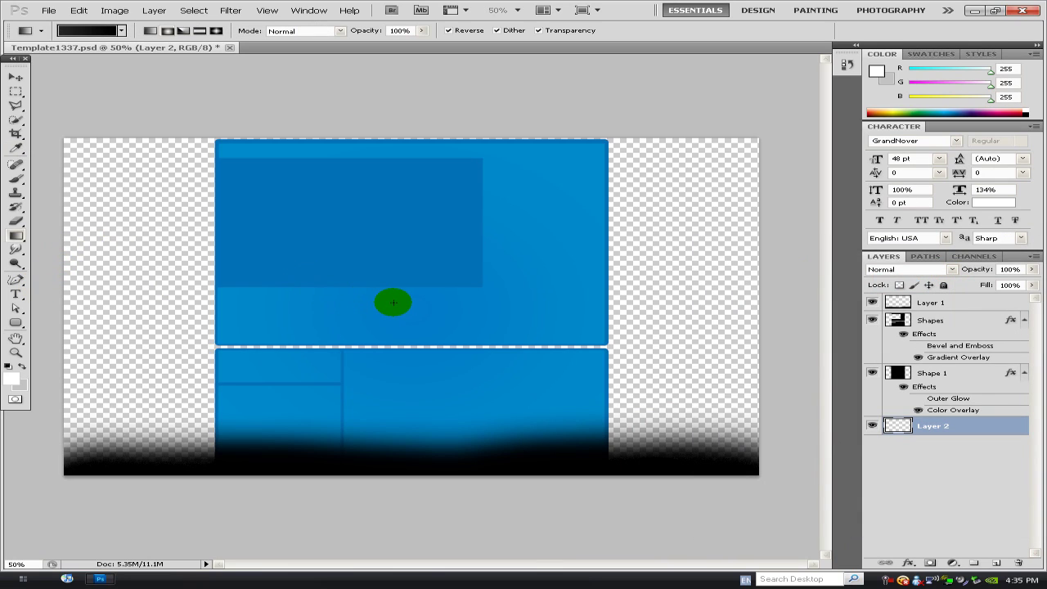
left_click_drag(396, 301, 66, 307)
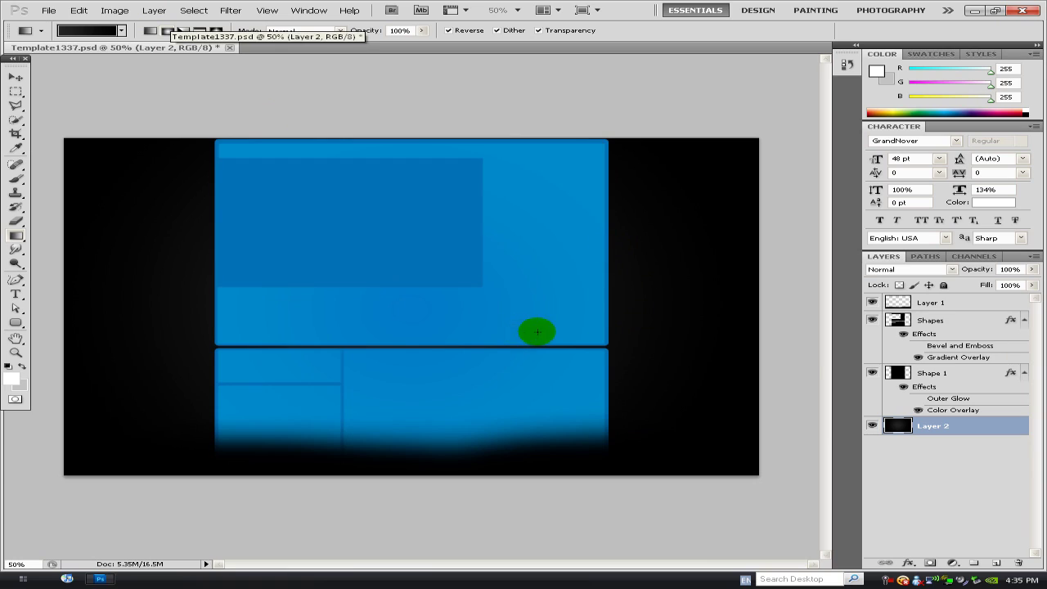
left_click(872, 372)
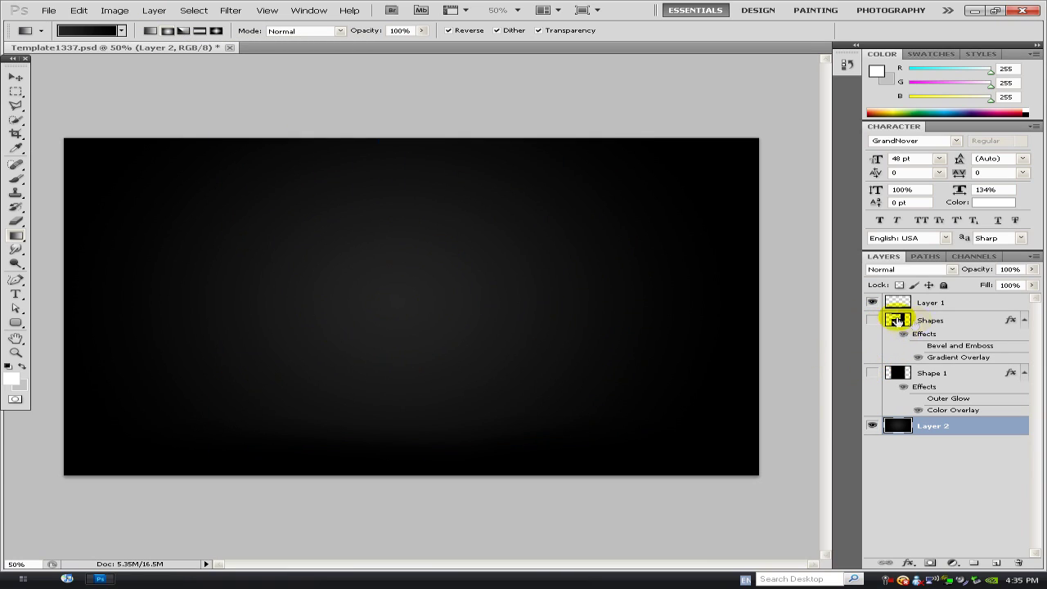
left_click(872, 372)
left_click(872, 320)
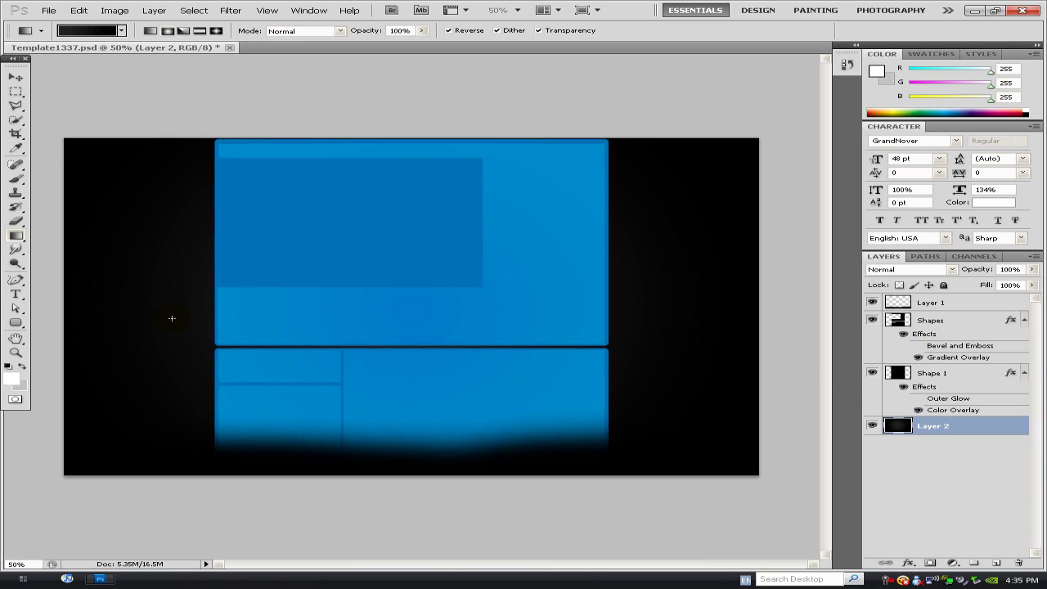
left_click(203, 204)
left_click(15, 78)
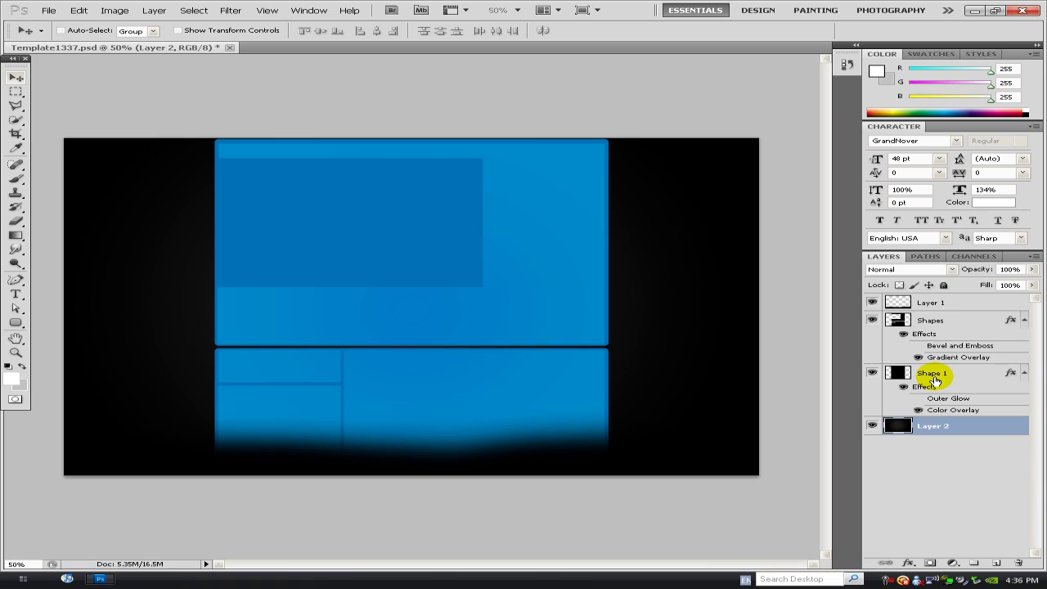
left_click(996, 564)
Move Layer 3 above Shapes and stamp a white warning-sign brush on the top panel.
left_click_drag(933, 427, 935, 311)
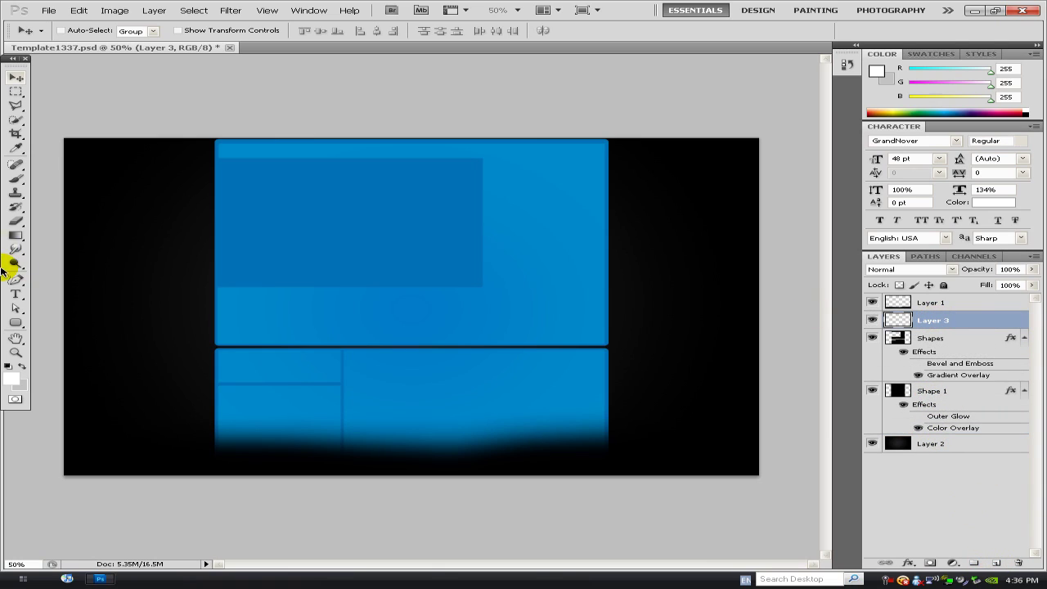
left_click(18, 168)
left_click(16, 179)
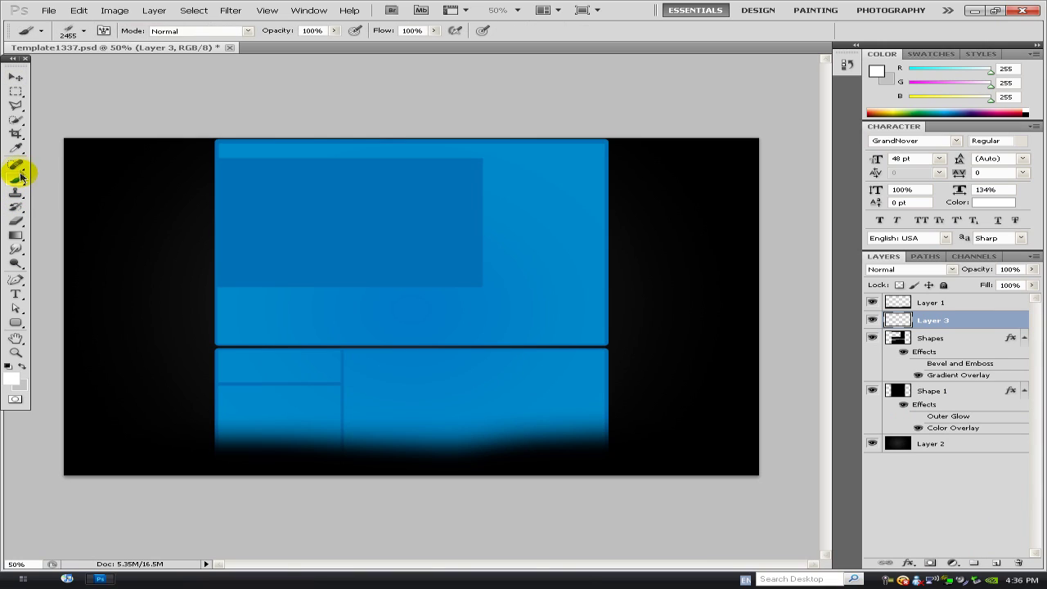
left_click(84, 31)
scroll(166, 154, "down", 2)
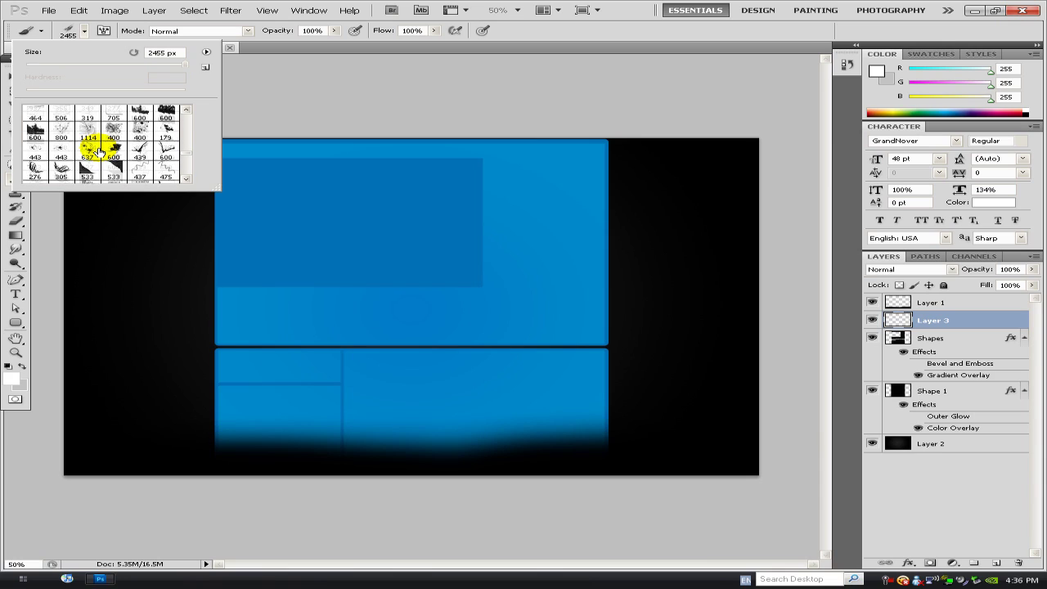
scroll(98, 153, "down", 10)
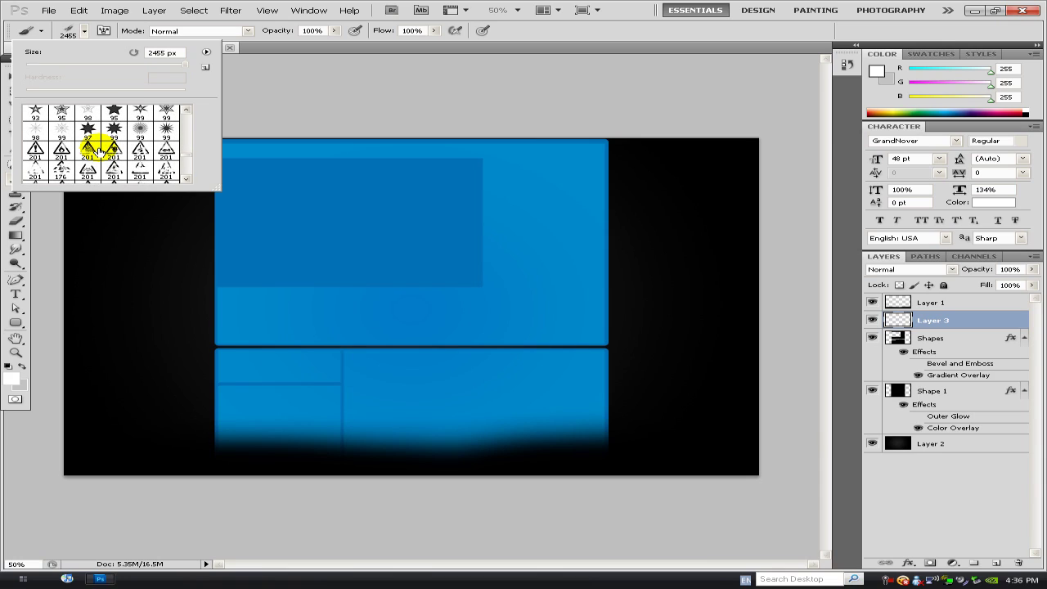
left_click(35, 150)
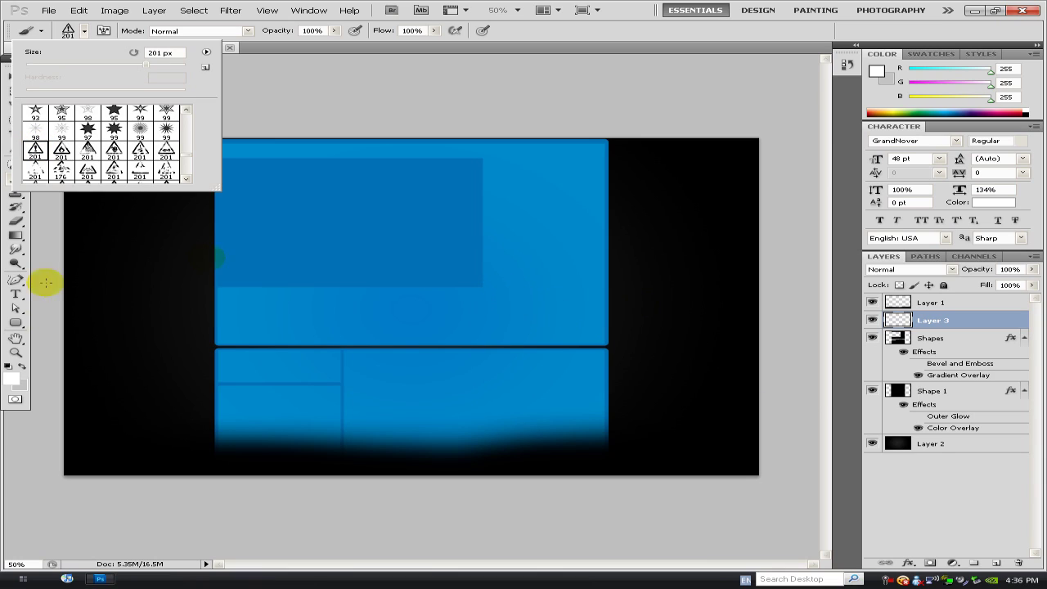
left_click(12, 374)
left_click(867, 360)
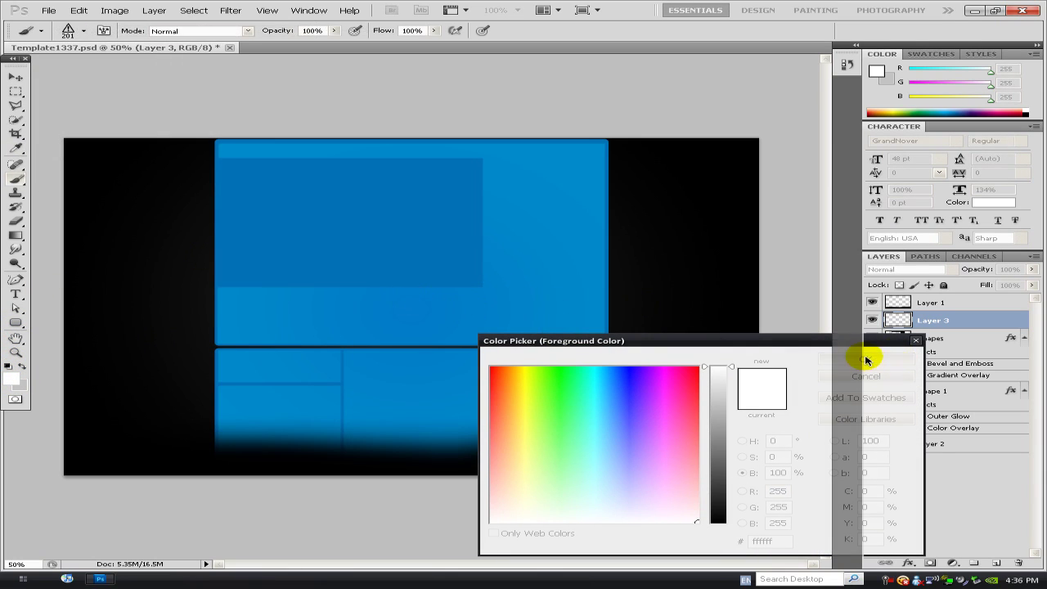
left_click(531, 311)
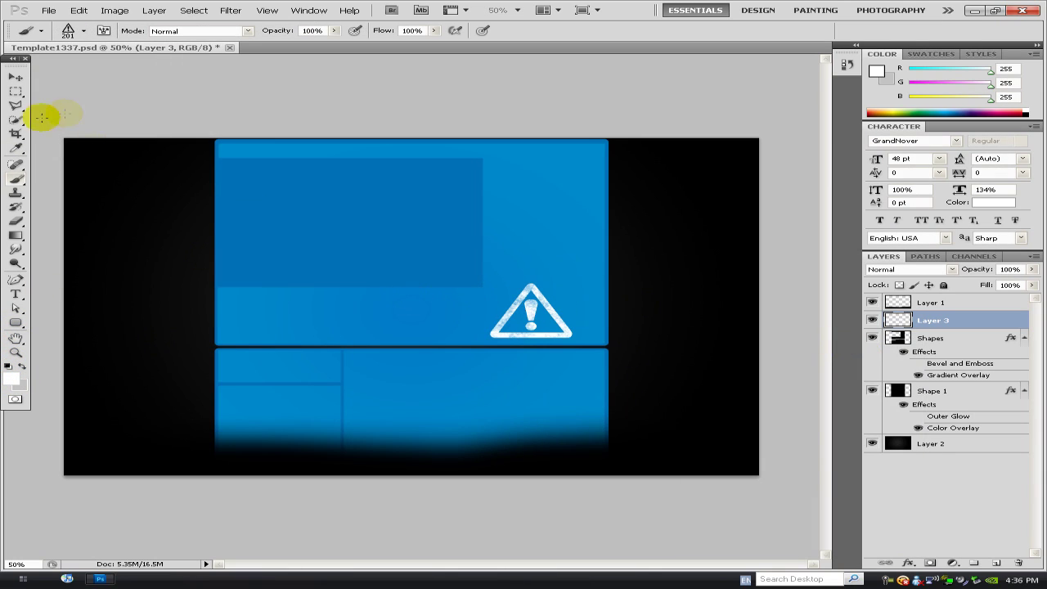
Enlarge the warning sign with Free Transform from its top-left corner.
left_click(18, 78)
key("m")
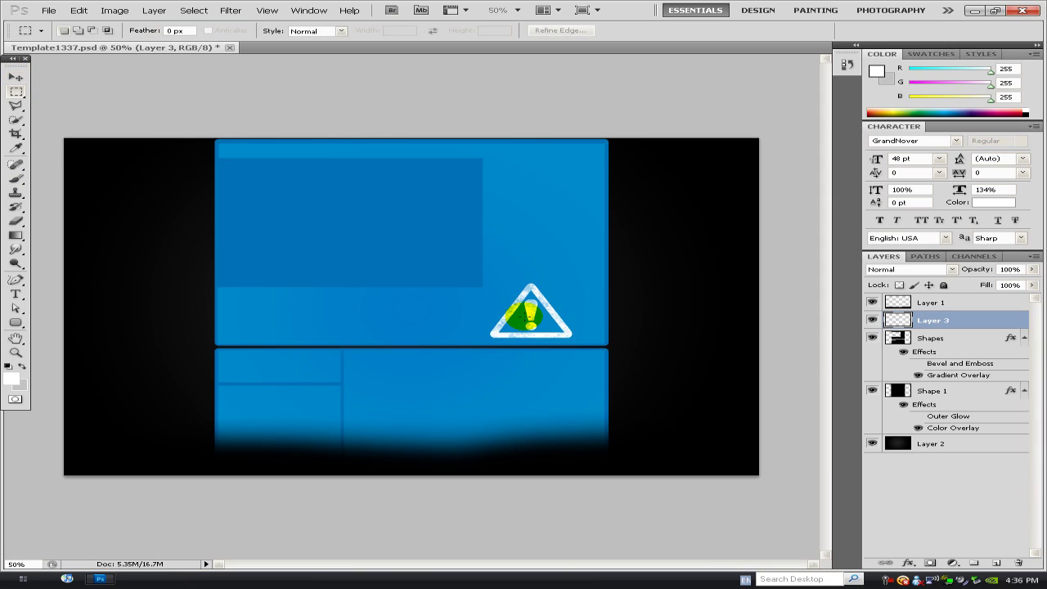
right_click(526, 317)
left_click(557, 416)
mouse_move(490, 284)
left_mouse_down()
mouse_move(463, 274)
mouse_move(503, 291)
mouse_move(475, 274)
left_mouse_up()
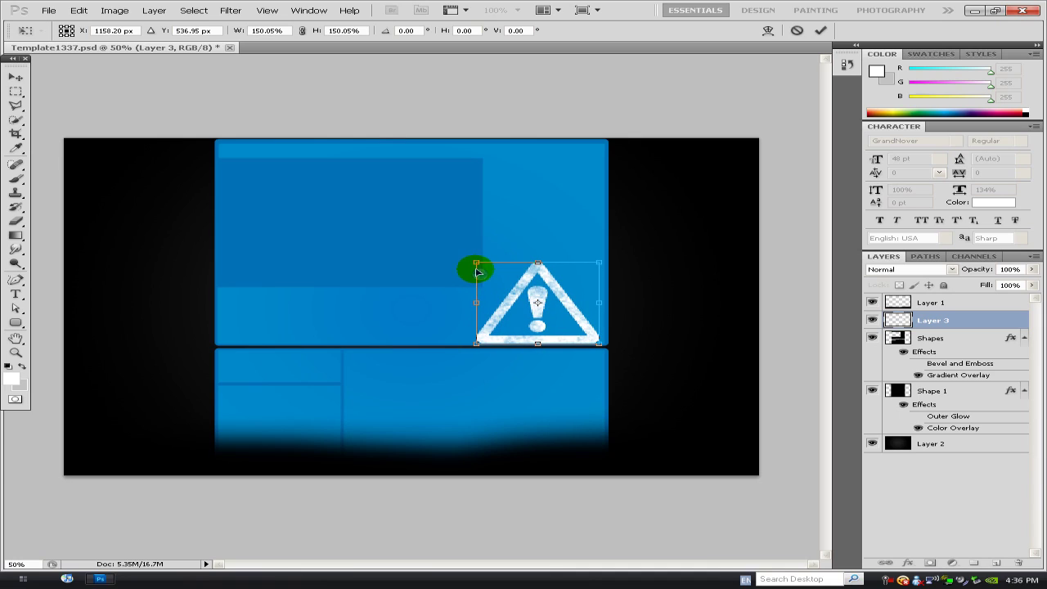
key("Return")
Set Layer 3's blend mode to Subtract so the sign turns black, and nudge it up-left.
left_click(16, 77)
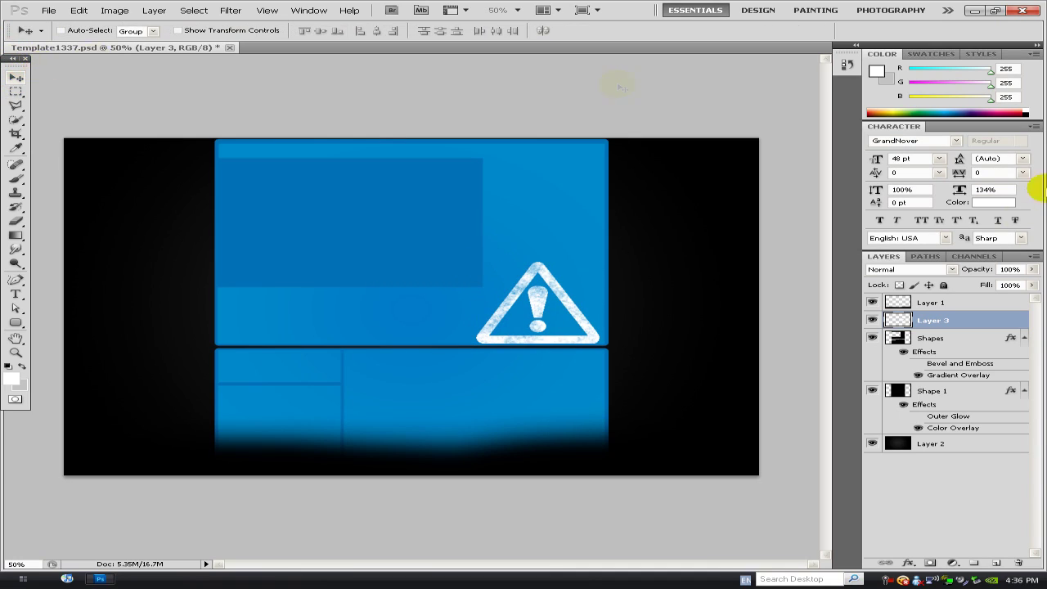
left_click(914, 273)
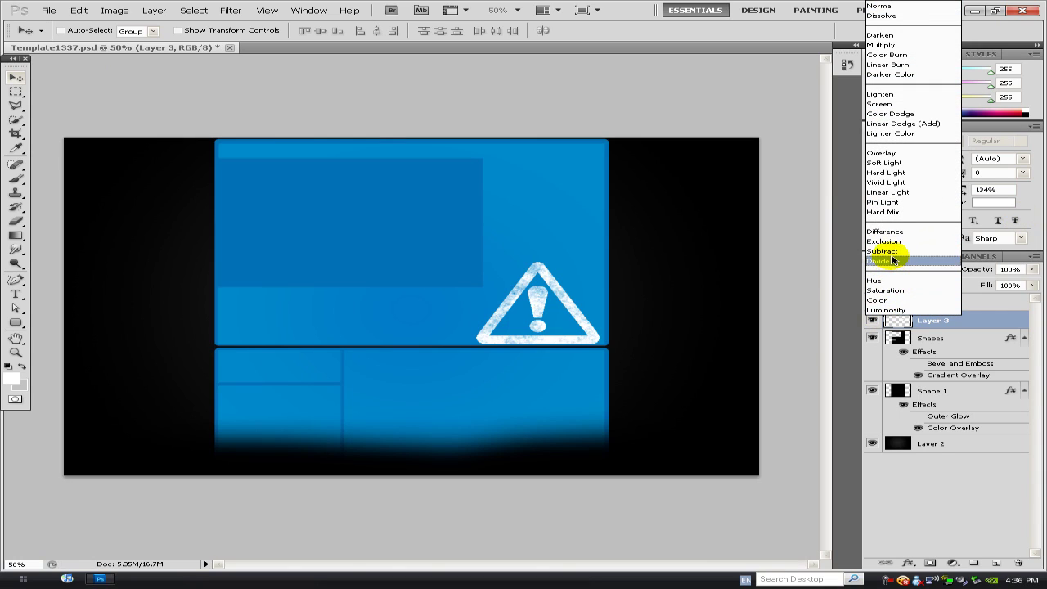
left_click(893, 252)
mouse_move(246, 292)
left_mouse_down()
mouse_move(355, 308)
mouse_move(524, 297)
mouse_move(355, 297)
mouse_move(540, 316)
left_mouse_up()
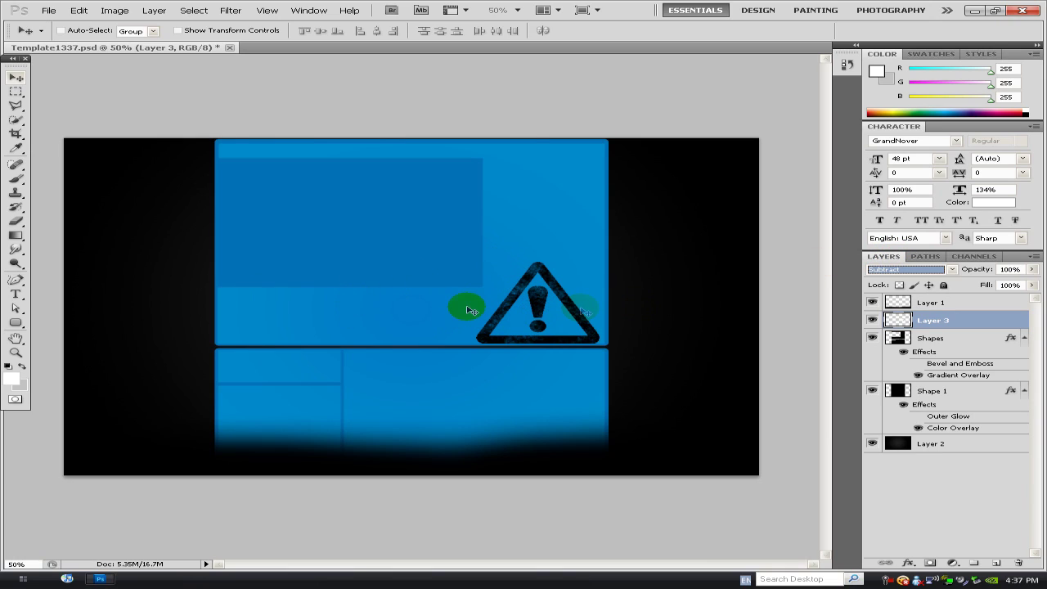
left_click_drag(470, 310, 225, 304)
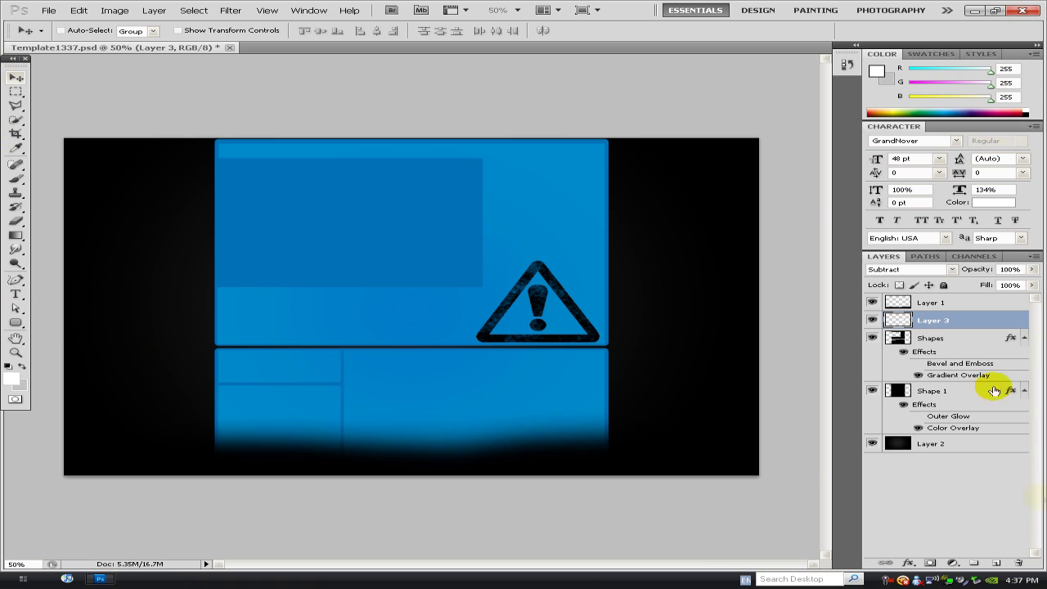
left_click(997, 563)
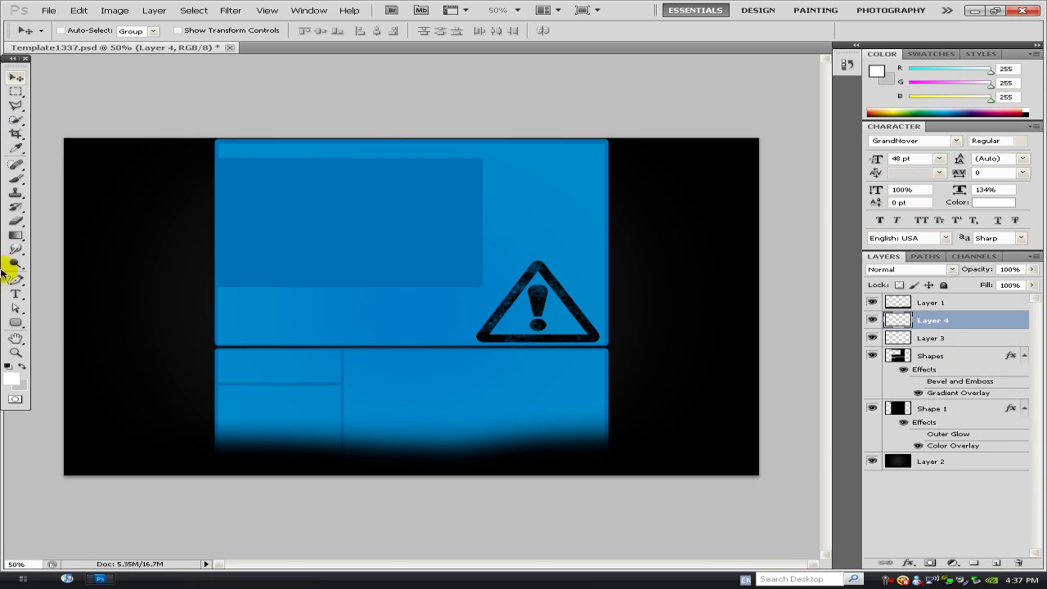
Stamp a white ray-burst brush onto Layer 4 near the canvas centre.
left_click(16, 219)
left_click(79, 31)
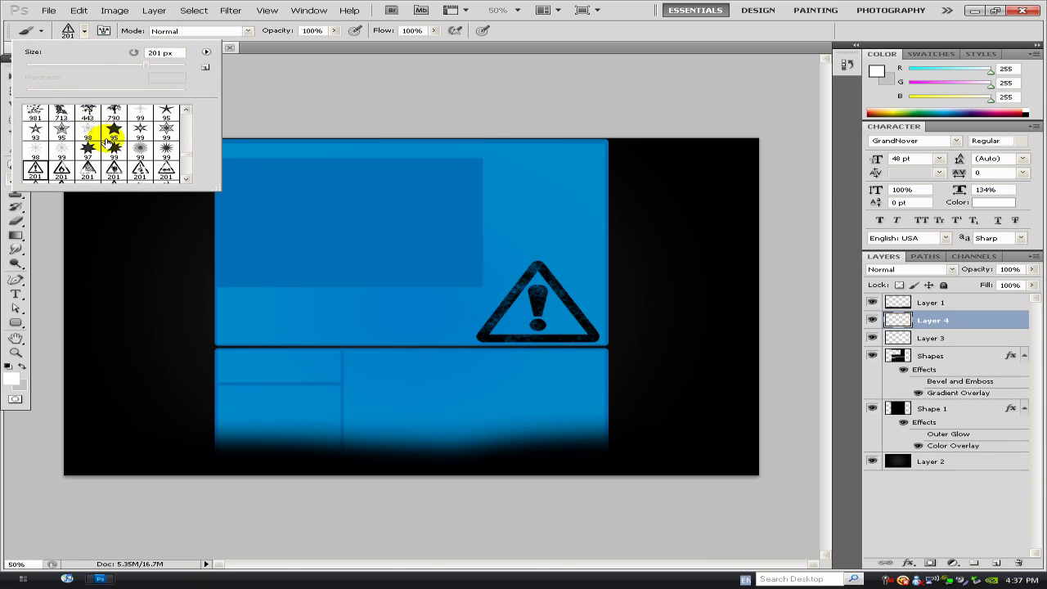
scroll(106, 143, "down", 10)
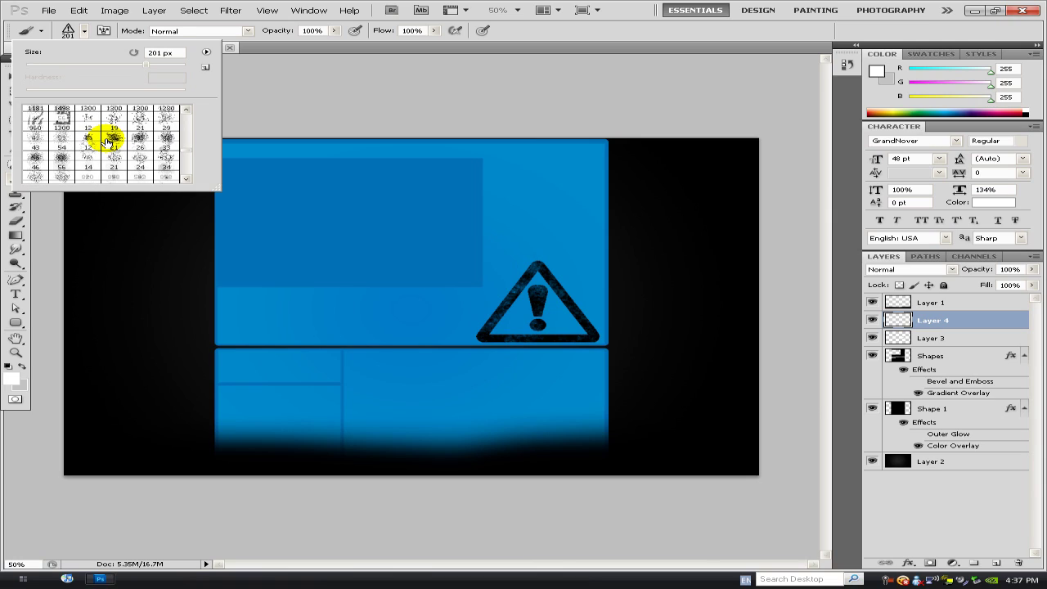
scroll(106, 143, "down", 10)
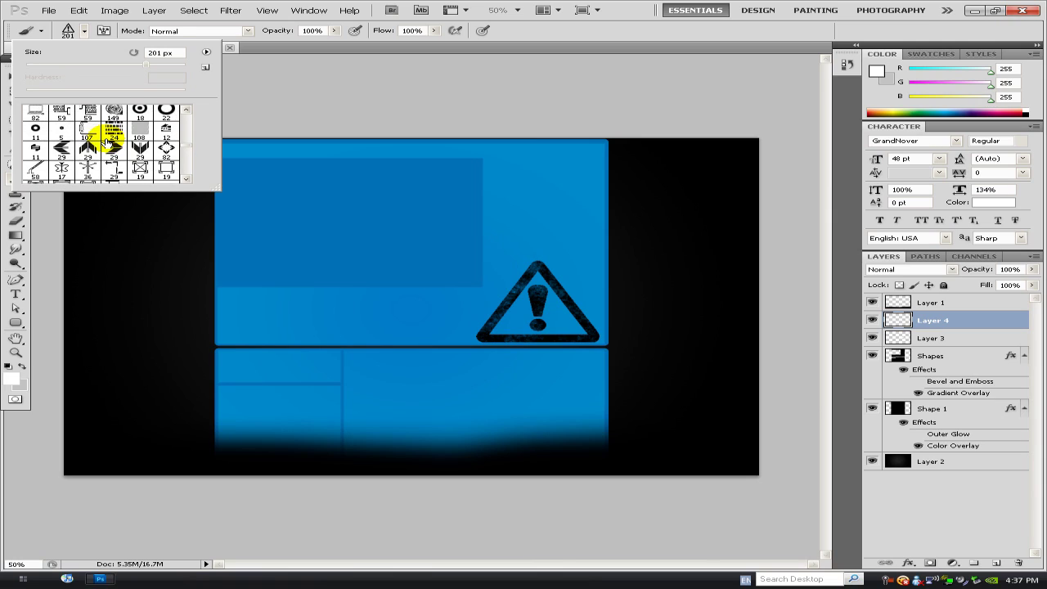
scroll(107, 141, "down", 10)
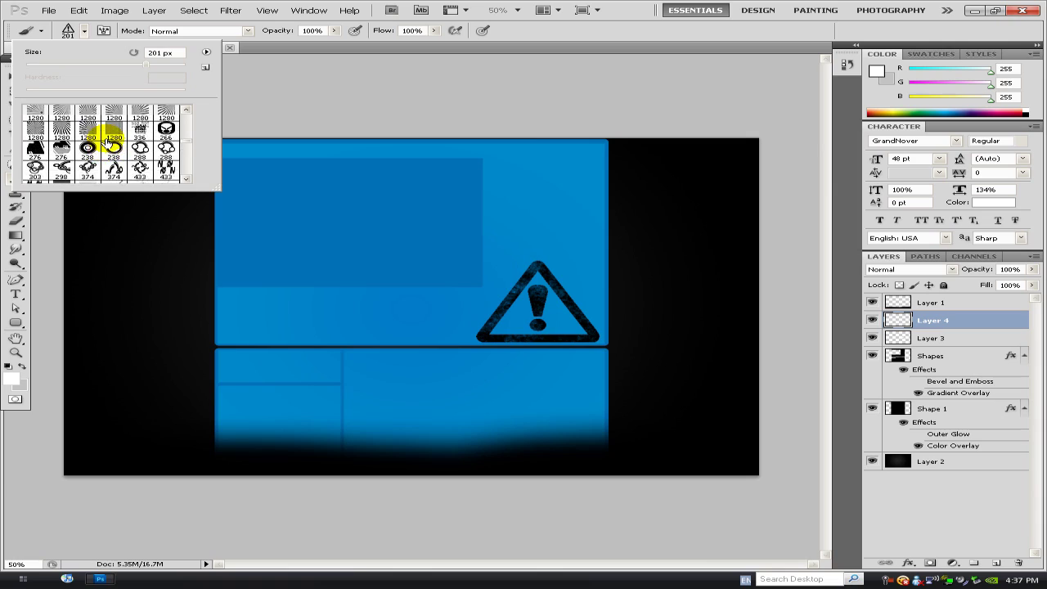
scroll(107, 141, "down", 3)
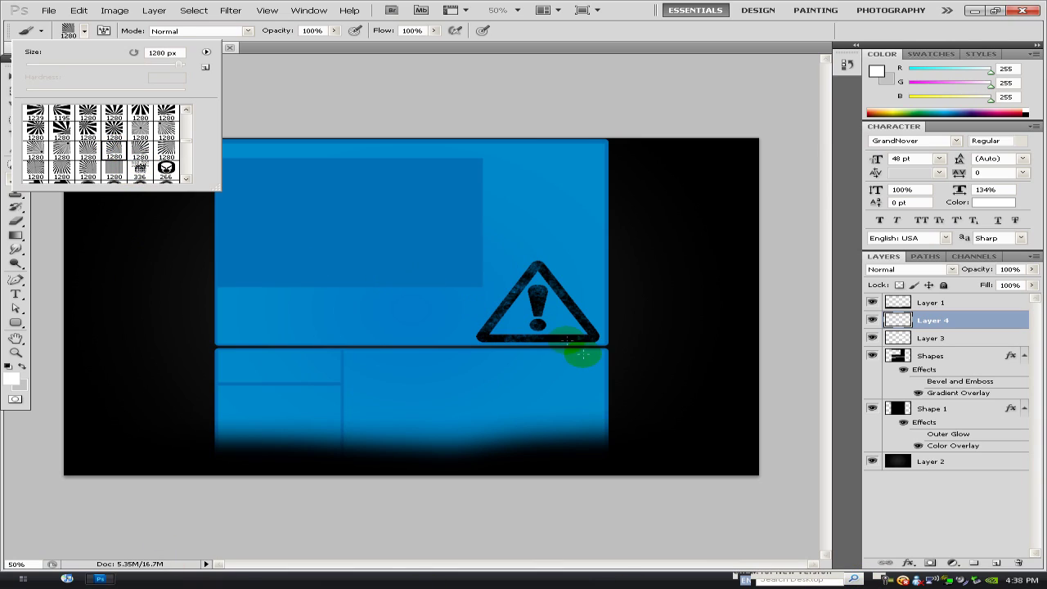
left_click(644, 392)
key("ctrl+z")
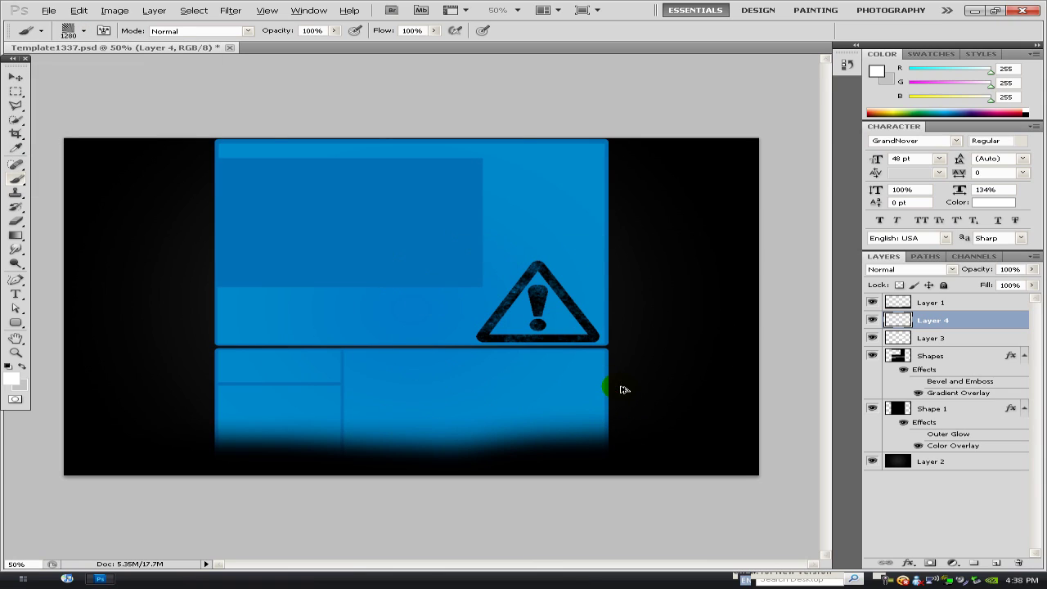
left_click(444, 289)
Shift the ray burst left and place Layer 4 beneath the blue panels.
left_click(14, 76)
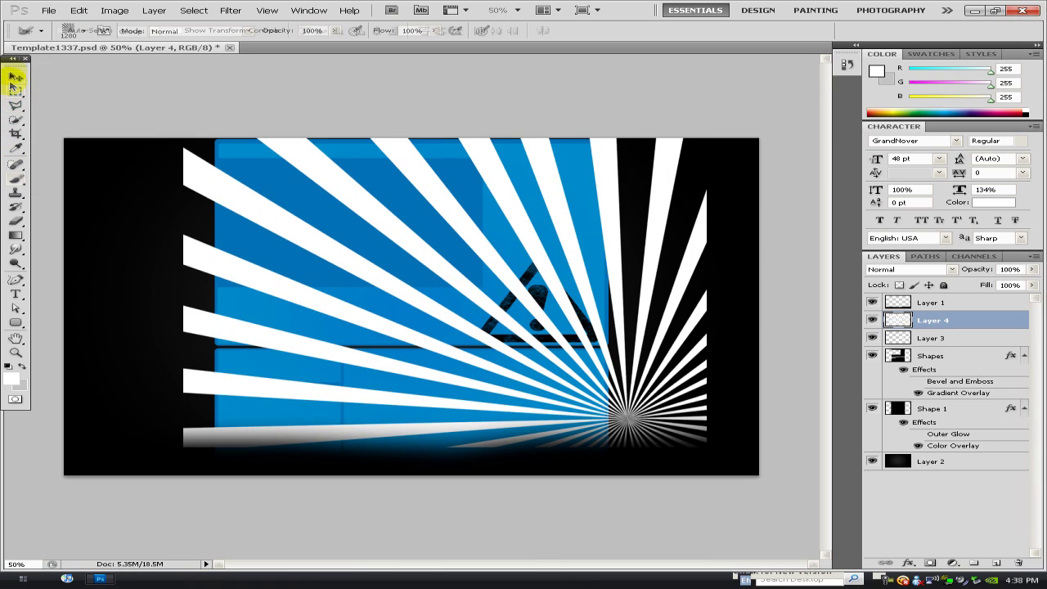
left_click_drag(244, 276, 126, 278)
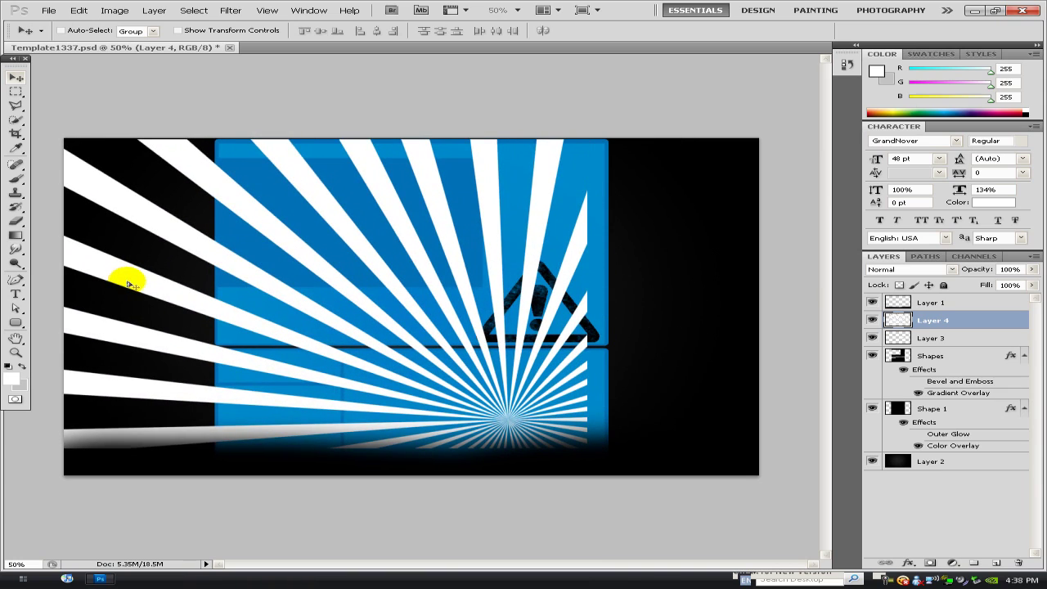
left_click_drag(924, 326, 937, 454)
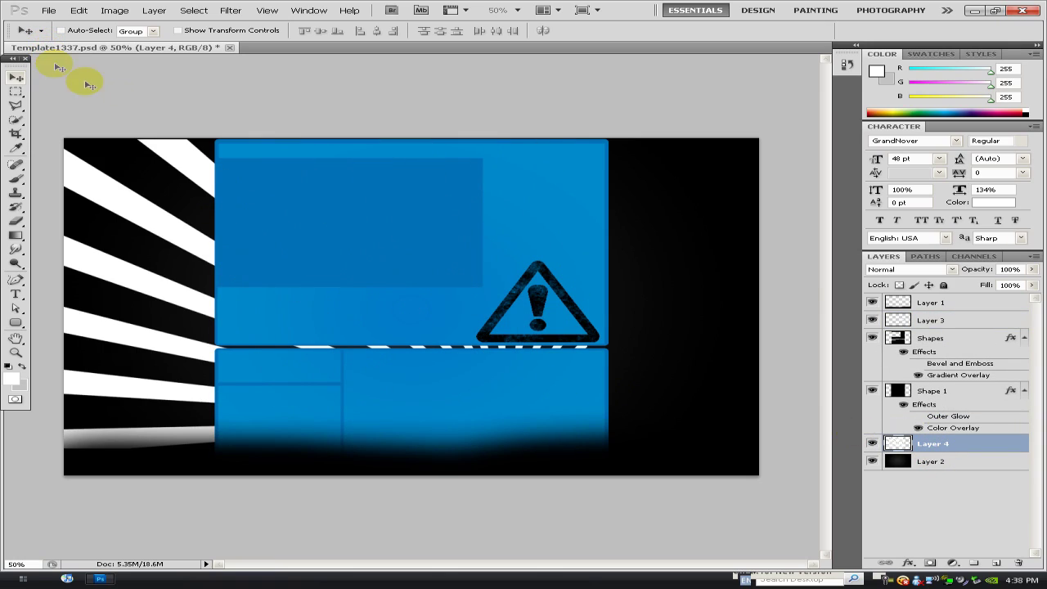
Lower Layer 4's opacity to 5% so the starburst rays become faint.
left_click(1012, 269)
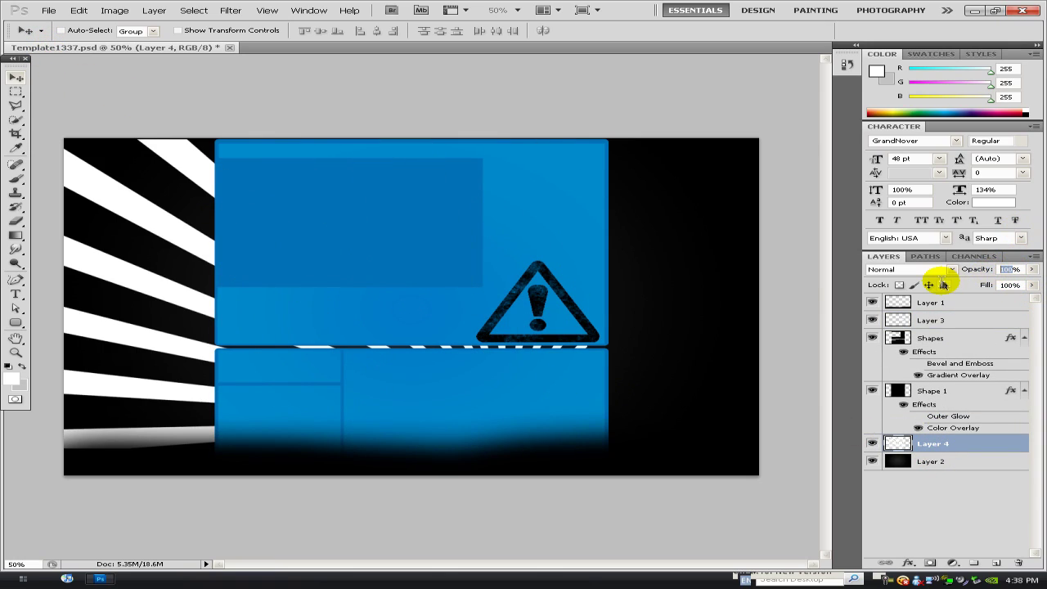
type("10")
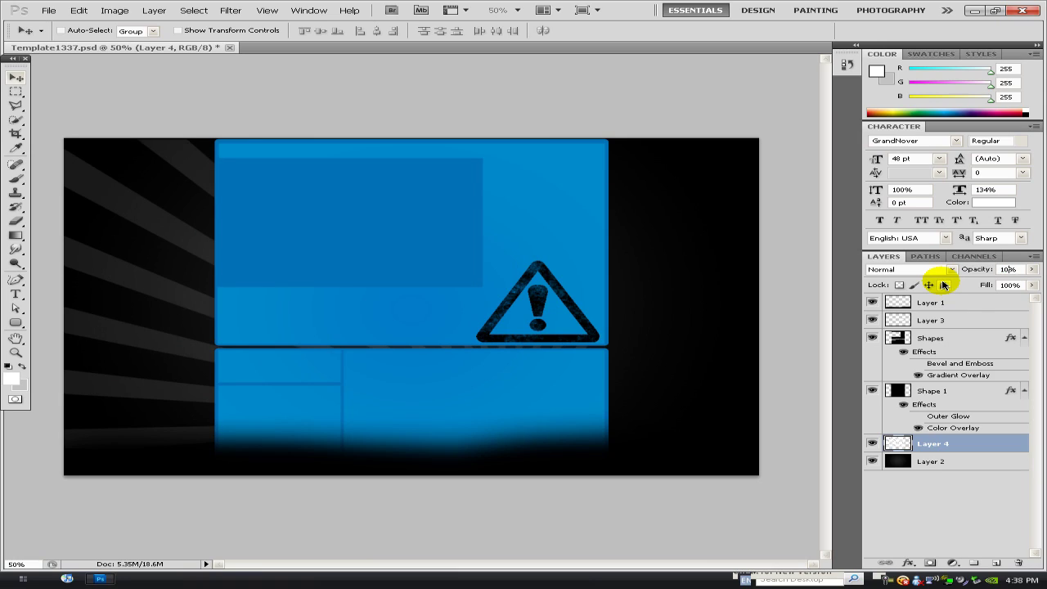
key("BackSpace")
key("BackSpace")
type("5")
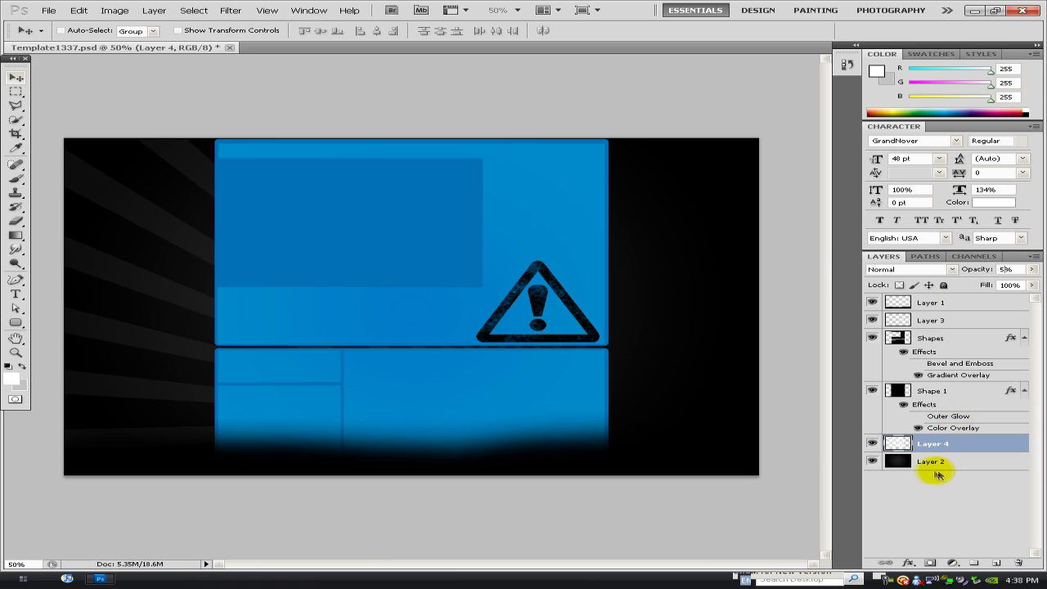
left_click(556, 421)
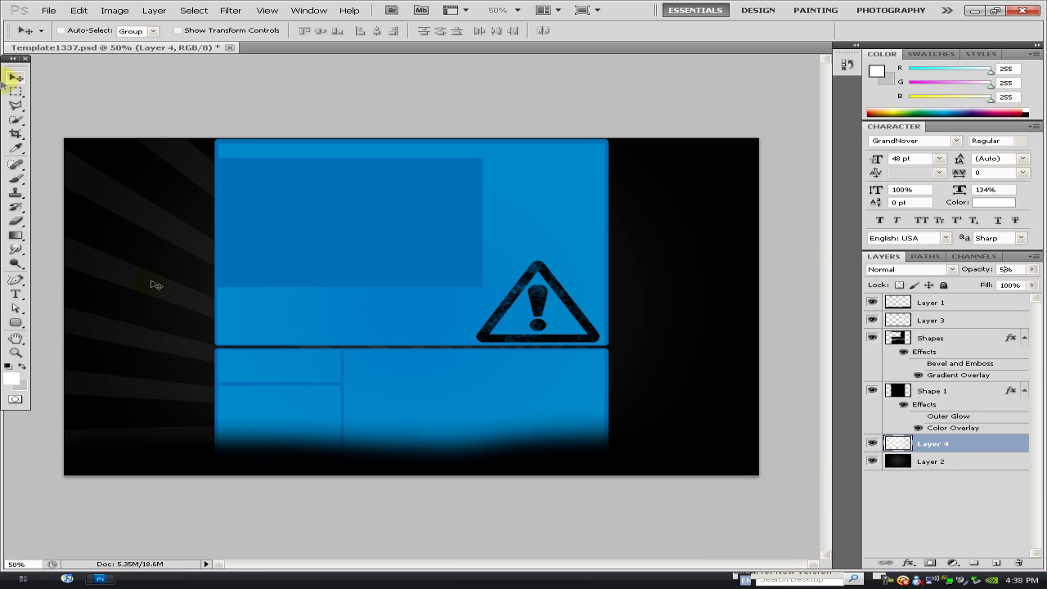
left_click(315, 291)
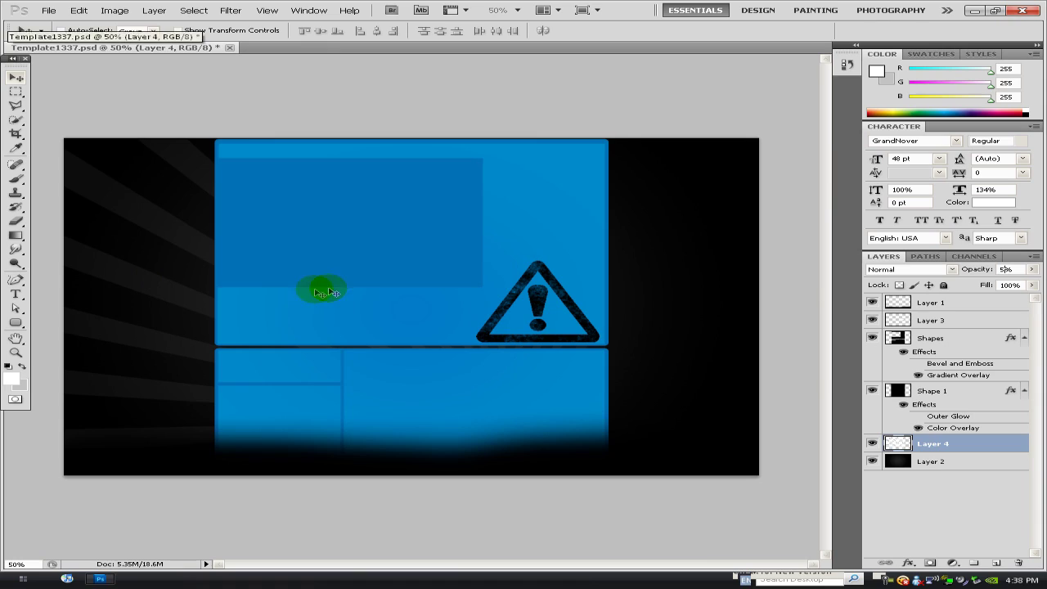
right_click(187, 274)
Flip Layer 4's rays horizontally and move them to the right side.
left_click(269, 275)
key("m")
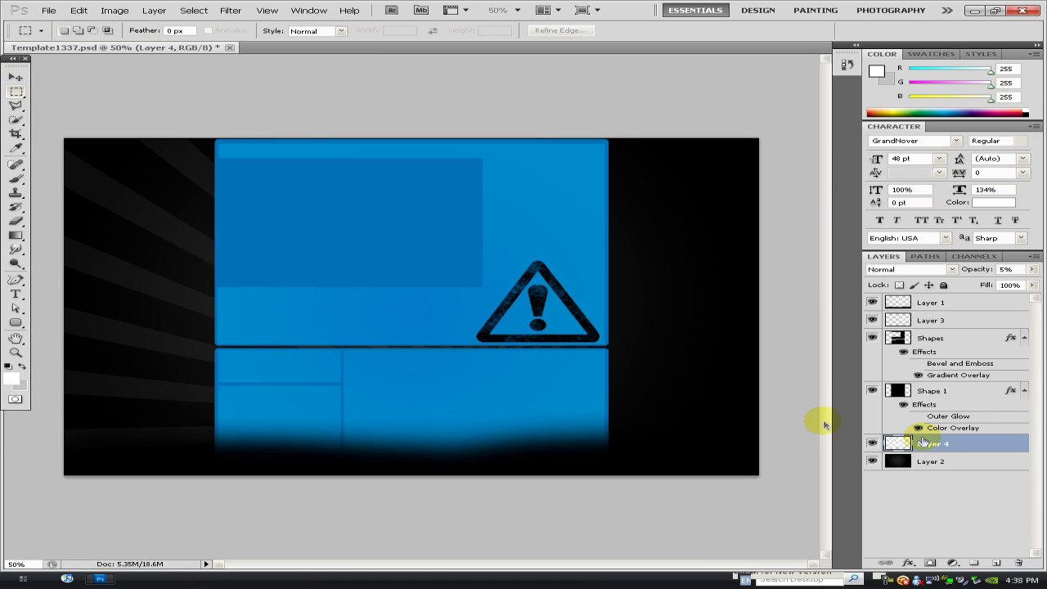
right_click(496, 367)
left_click(544, 459)
right_click(234, 258)
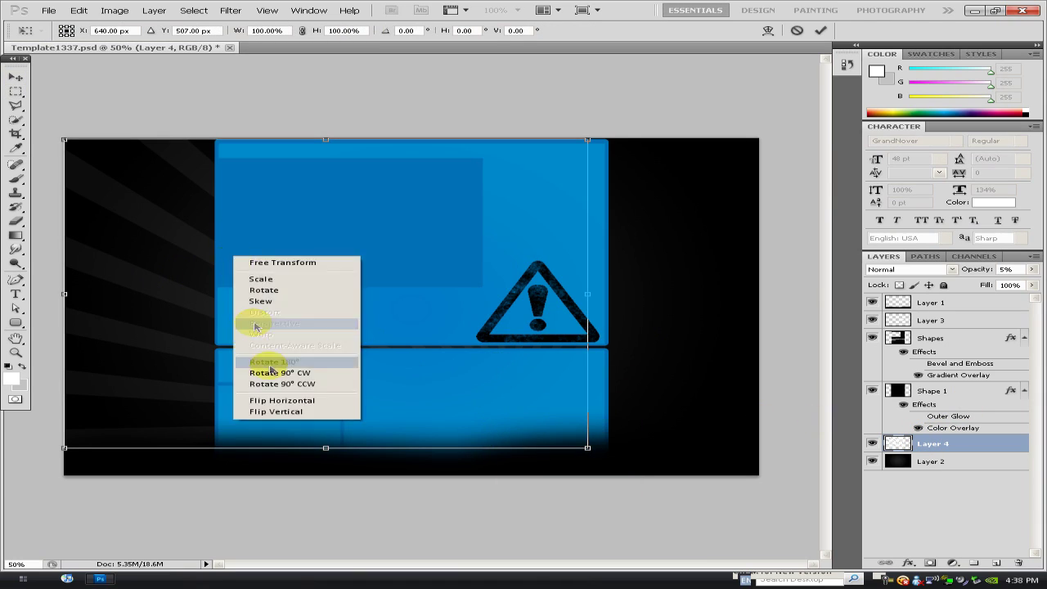
left_click(278, 400)
left_click_drag(188, 295, 428, 316)
key("Return")
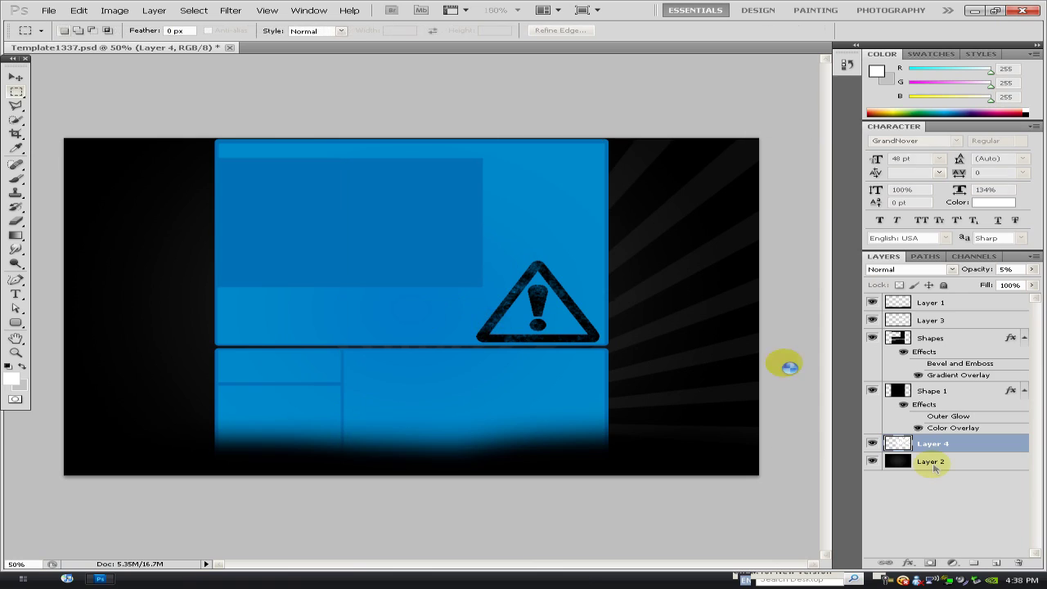
Duplicate Layer 4, flip the copy horizontally, and move it back to the left side.
right_click(900, 441)
left_click(847, 230)
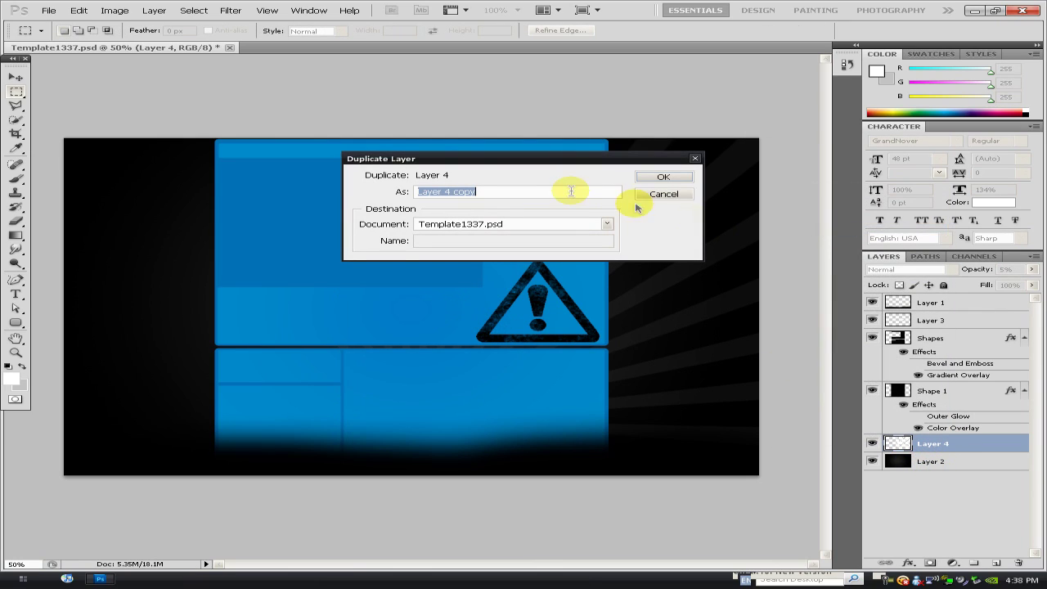
left_click(663, 180)
right_click(500, 233)
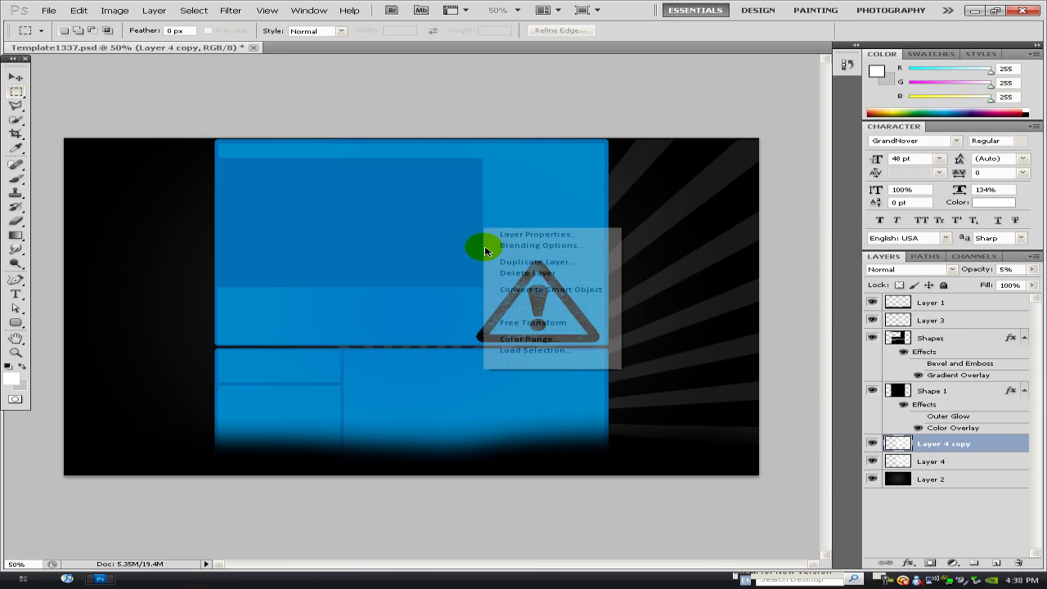
left_click(481, 311)
right_click(378, 447)
left_click(440, 431)
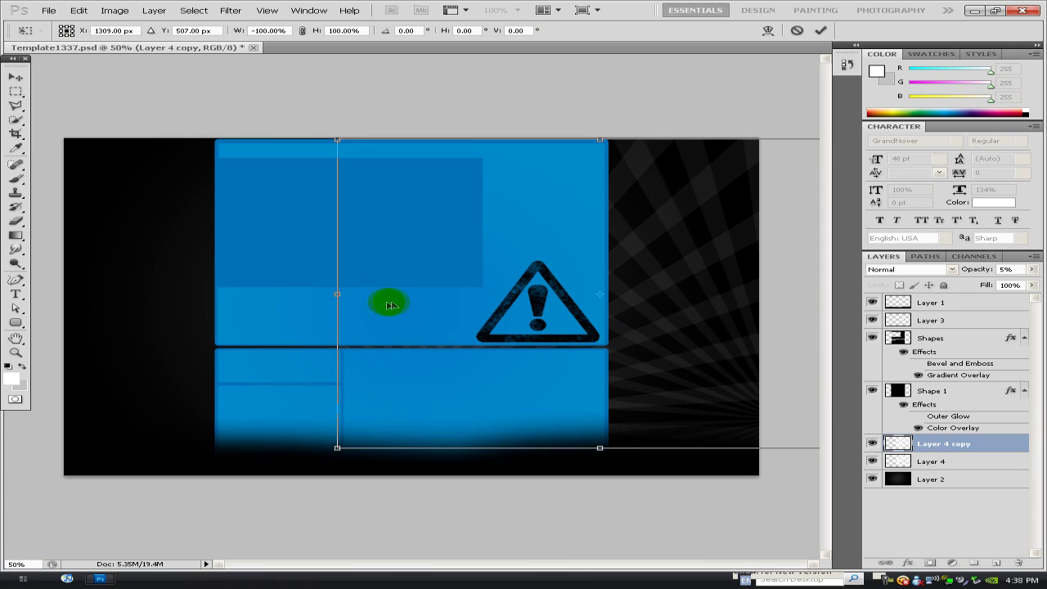
left_click_drag(385, 300, 117, 293)
key("Return")
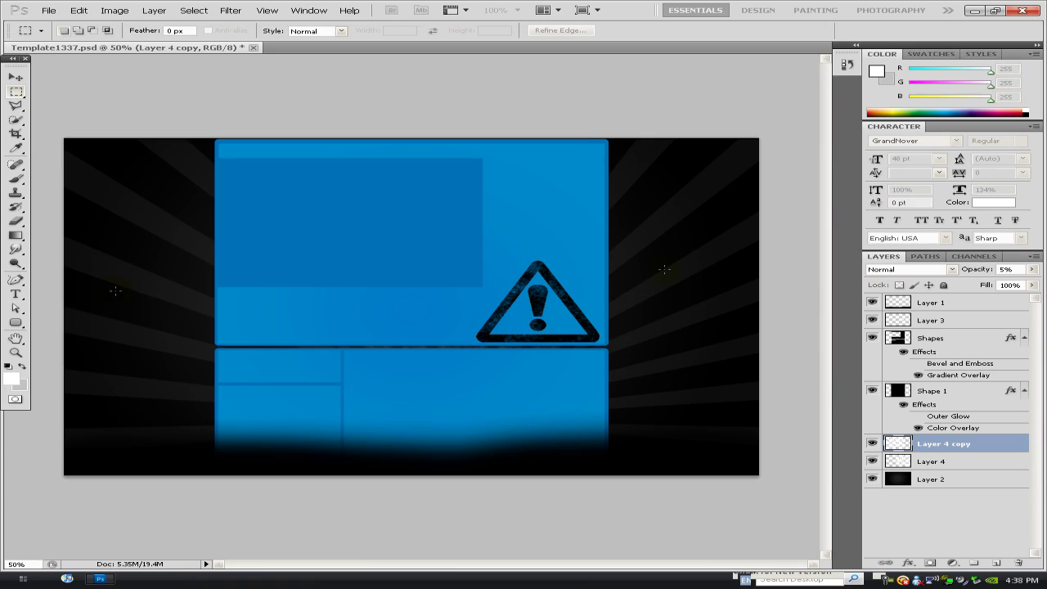
Select Layer 4 together with Layer 4 copy and check the mirrored rays.
left_click(16, 78)
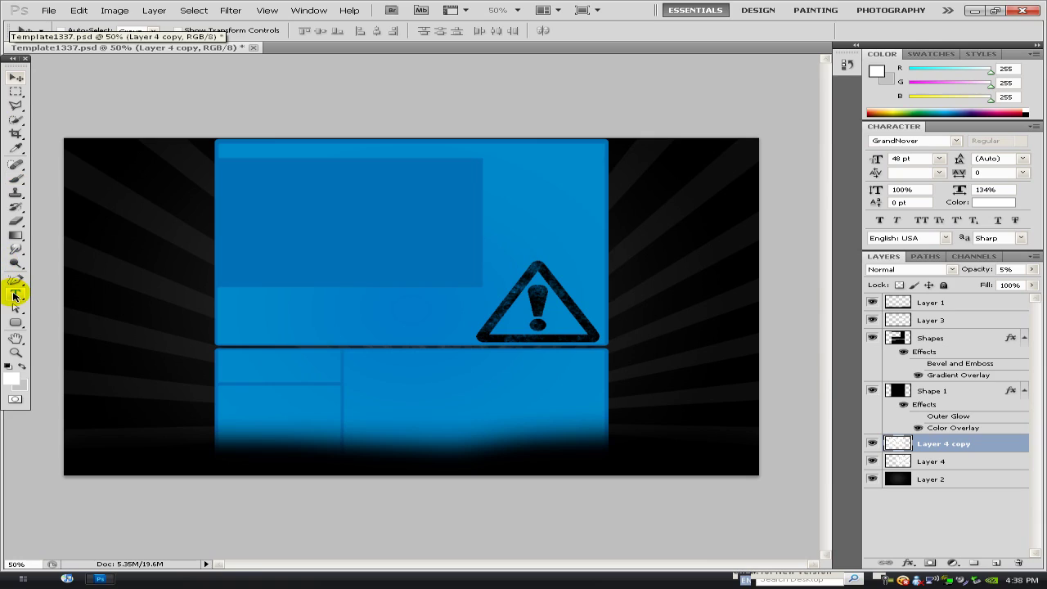
left_click(937, 463, "shift")
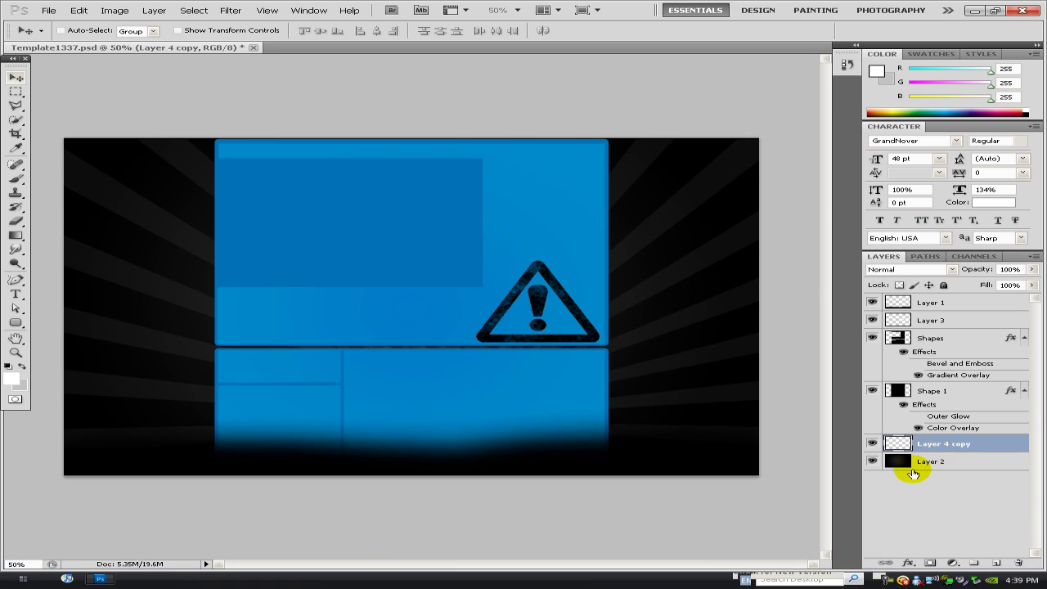
left_click(870, 445)
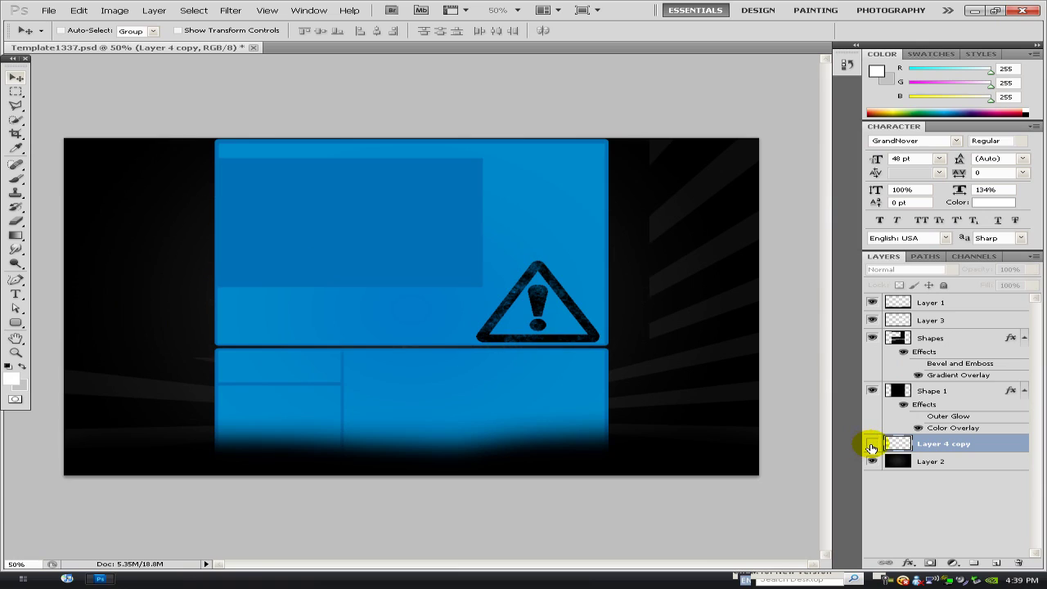
left_click(872, 444)
left_click(14, 295)
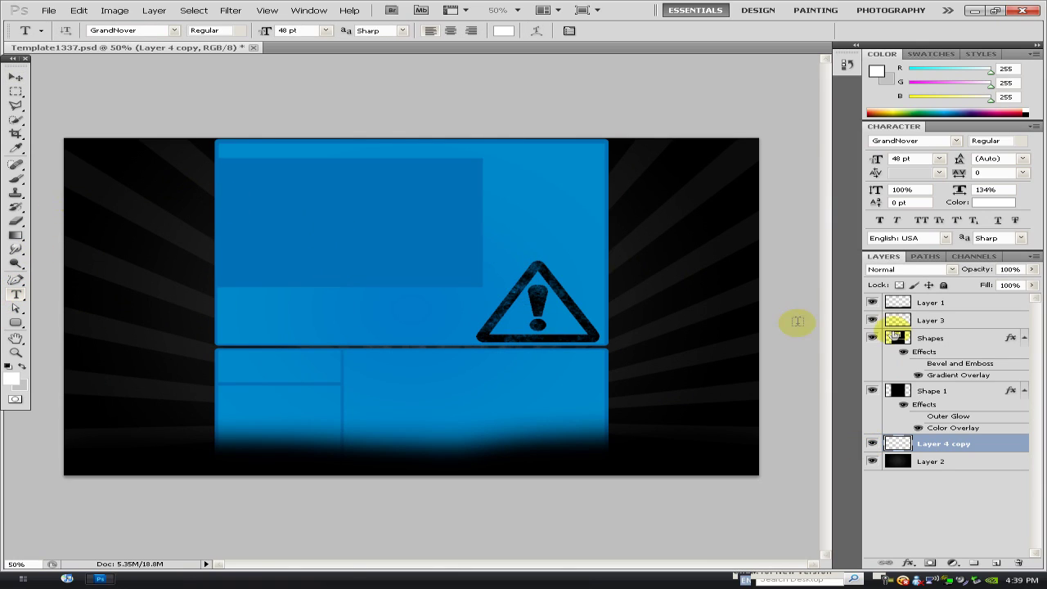
Above Layer 3, type LEGITGAMINGUNION in white 48 pt GrandNover left of the upper panel.
left_click(941, 320)
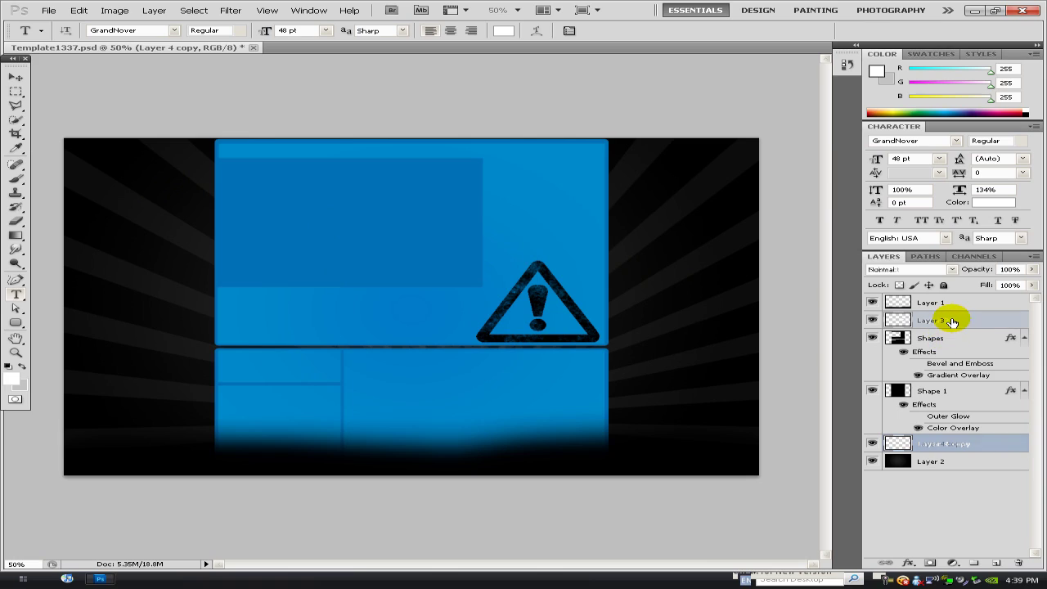
left_click(996, 563)
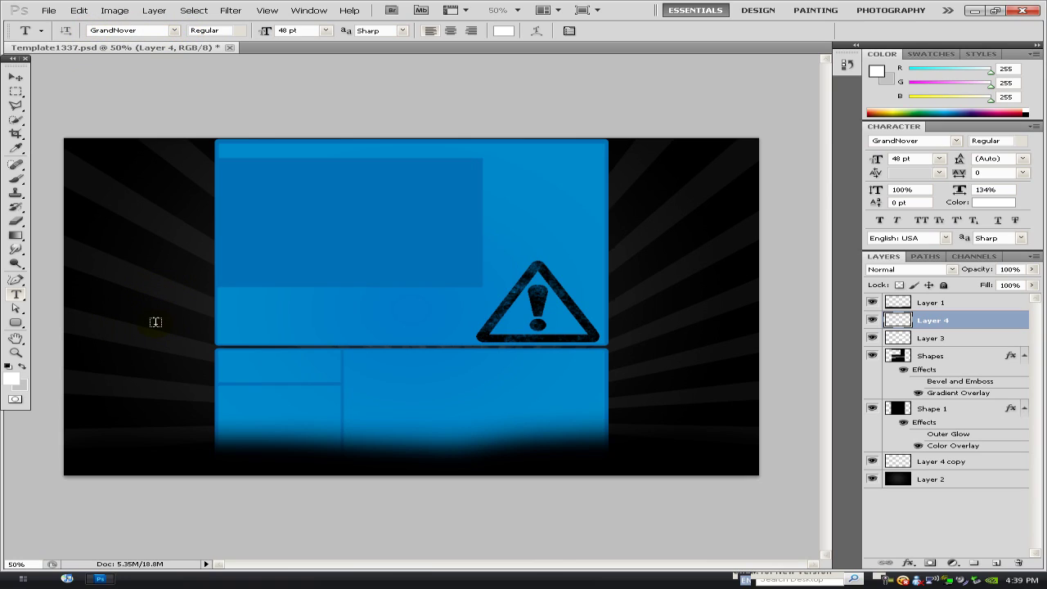
left_click(156, 321)
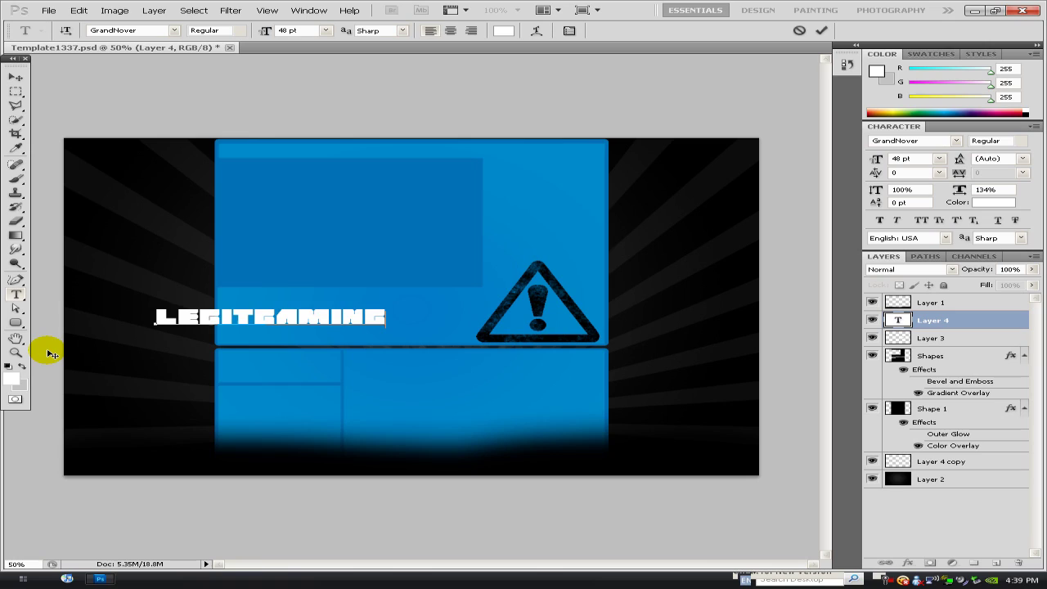
type("LEGITGAMINGUNION")
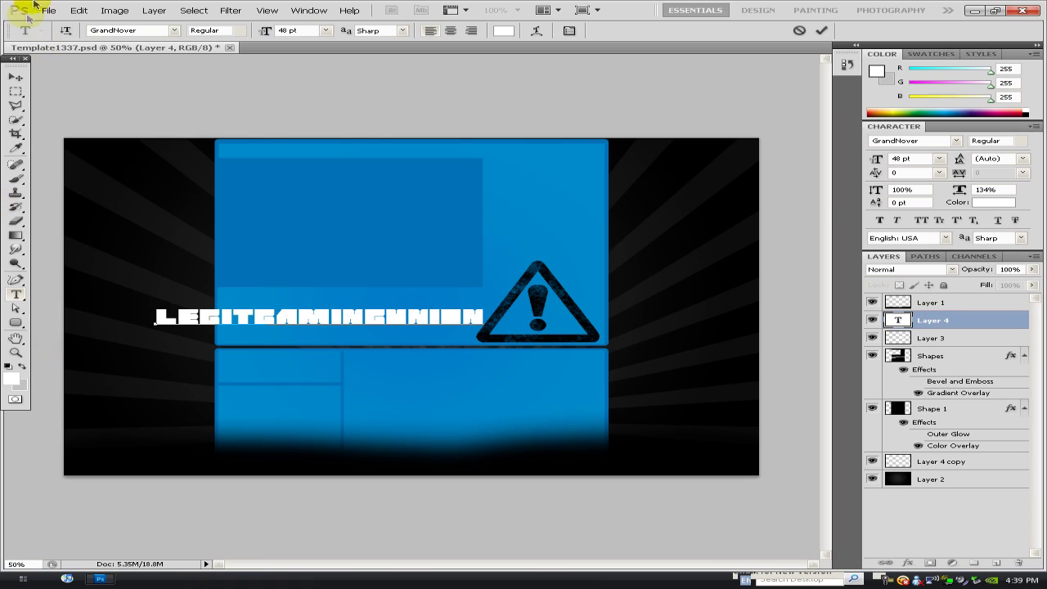
left_click(16, 77)
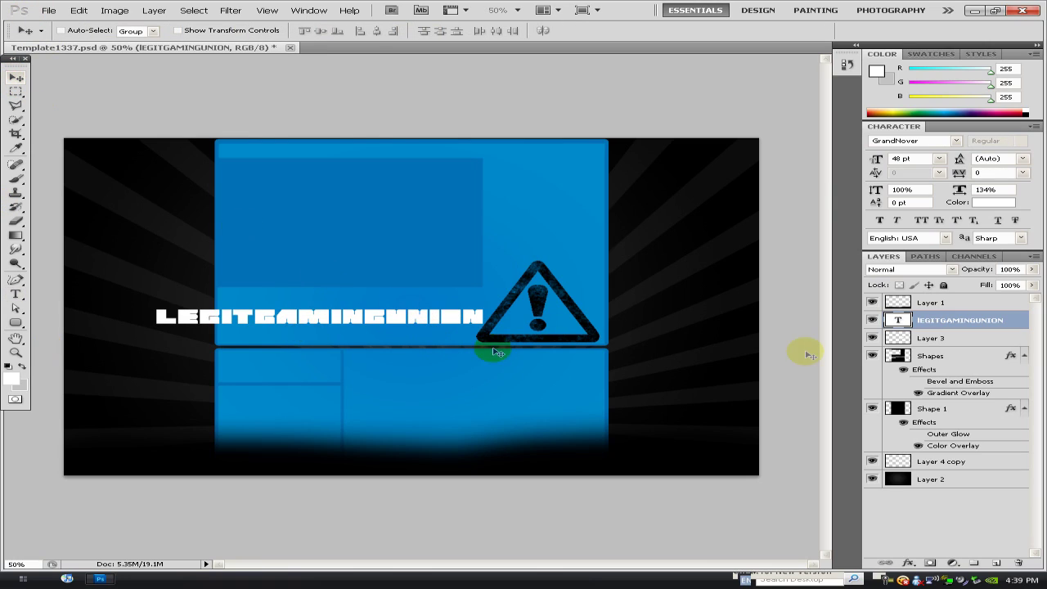
scroll(922, 350, "up", 1)
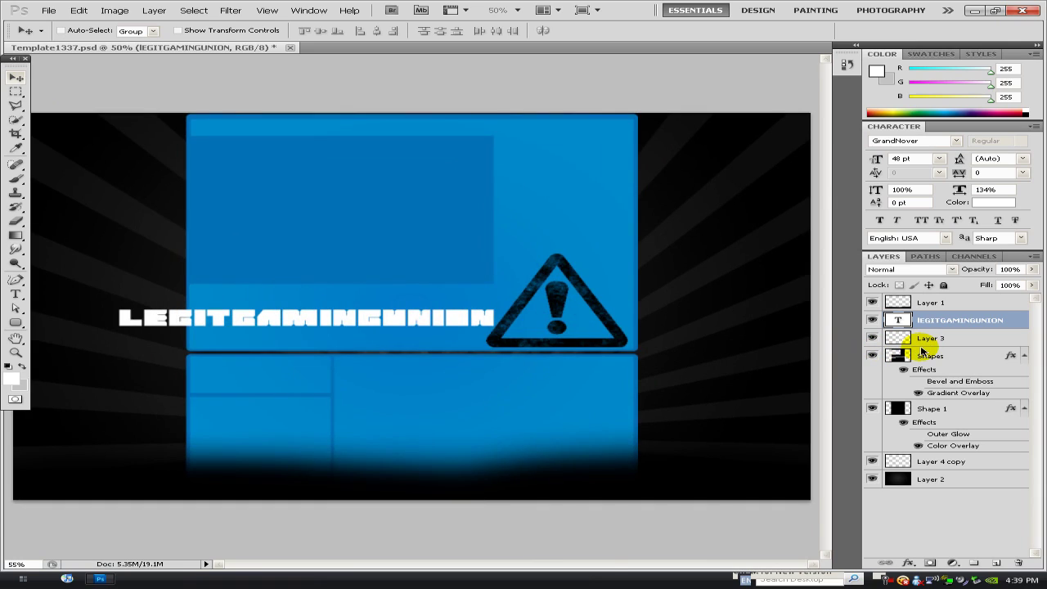
scroll(460, 379, "up", 2)
right_click(941, 320)
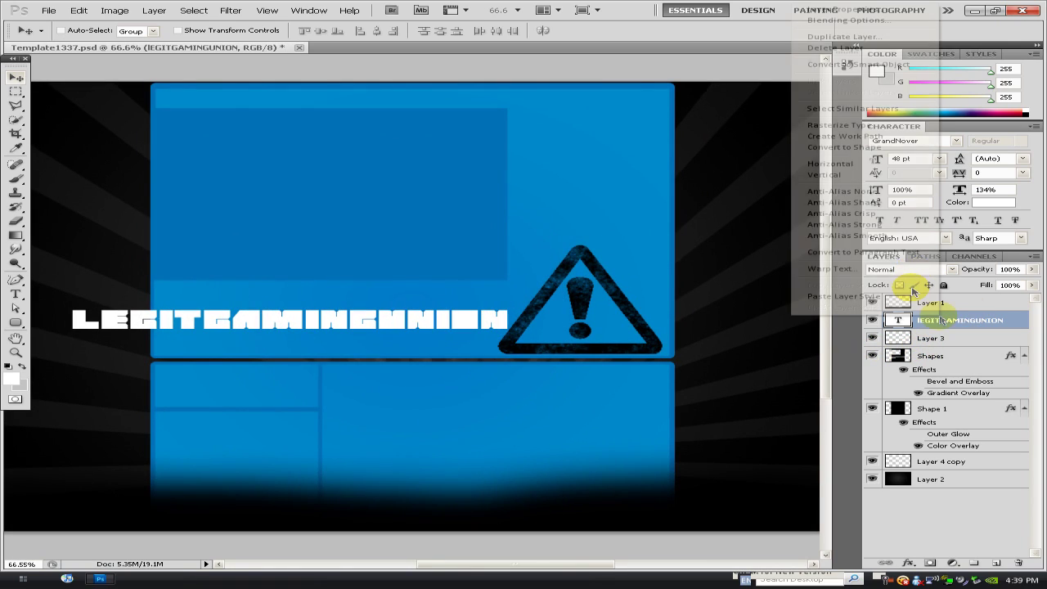
Rasterize the LEGITGAMINGUNION text layer.
left_click(968, 320)
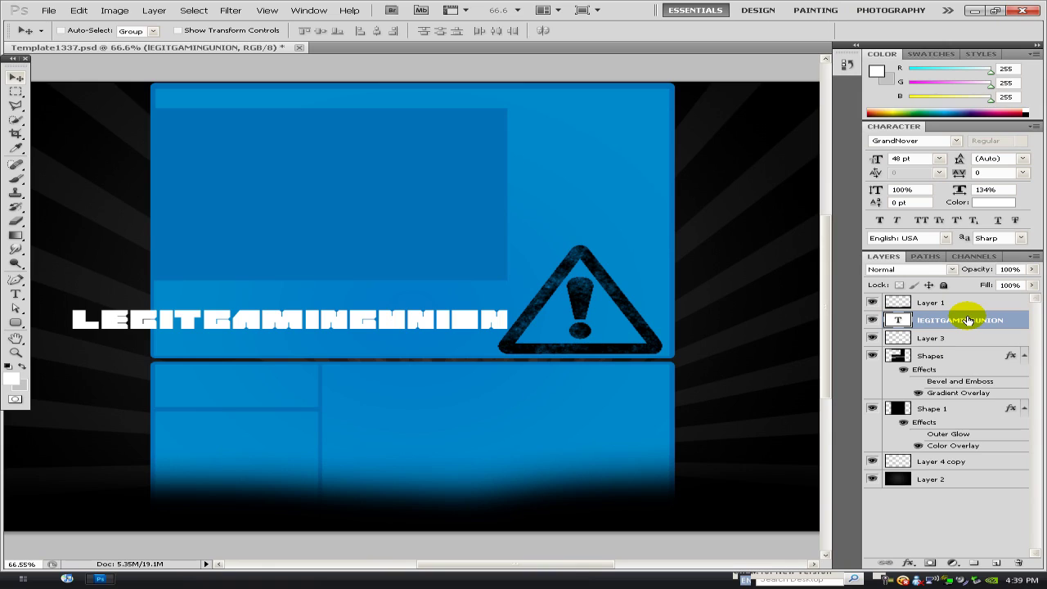
scroll(967, 319, "up", 1)
right_click(970, 326)
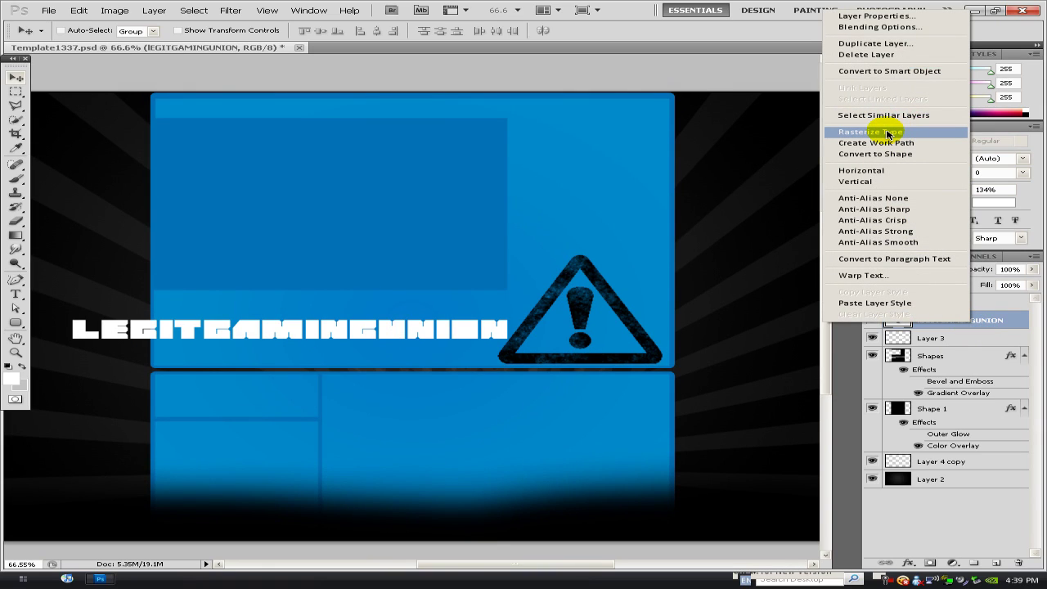
left_click(889, 133)
Marquee a tiny square on the E and try moving it, dismissing the empty-selection warnings.
left_click(15, 92)
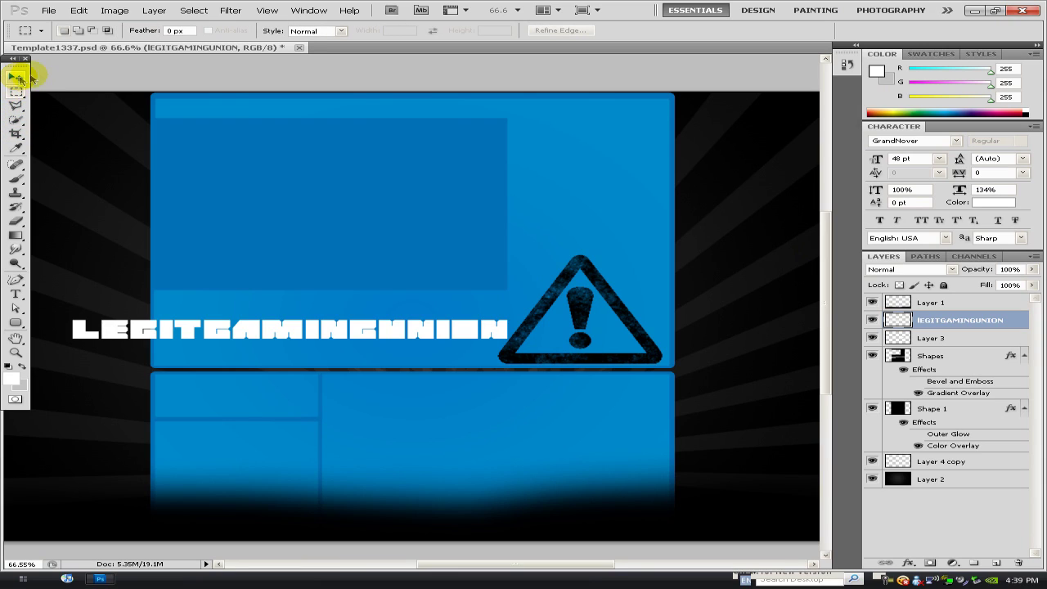
scroll(114, 331, "up", 3)
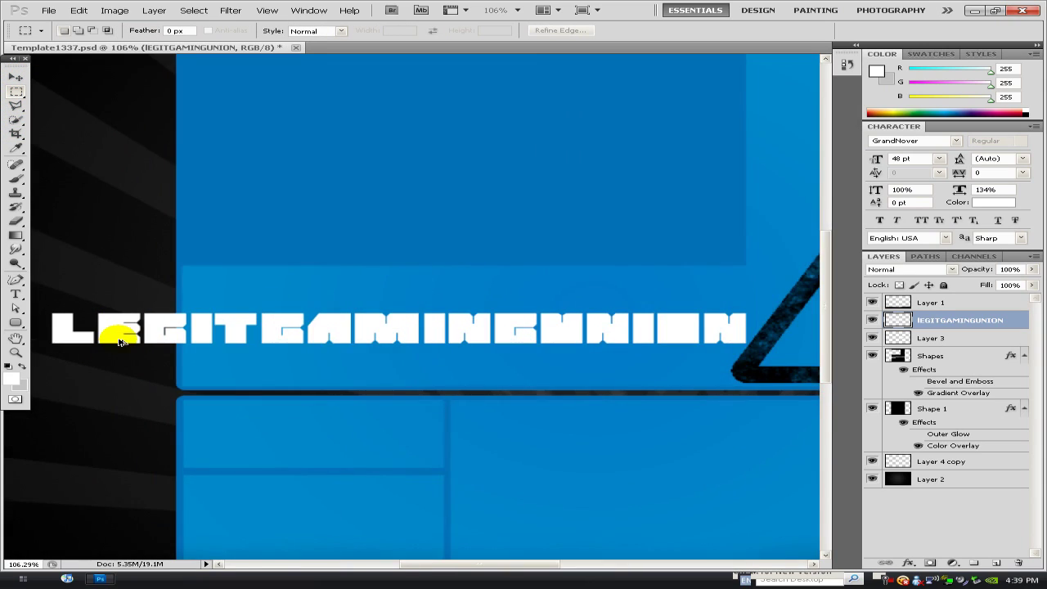
scroll(118, 342, "up", 1)
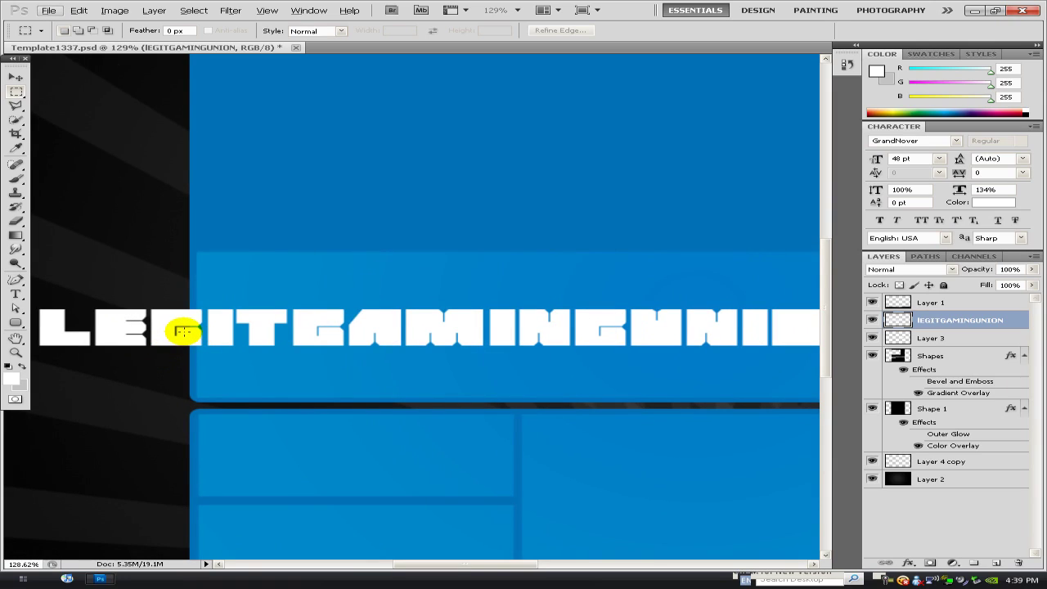
left_click_drag(189, 338, 187, 335)
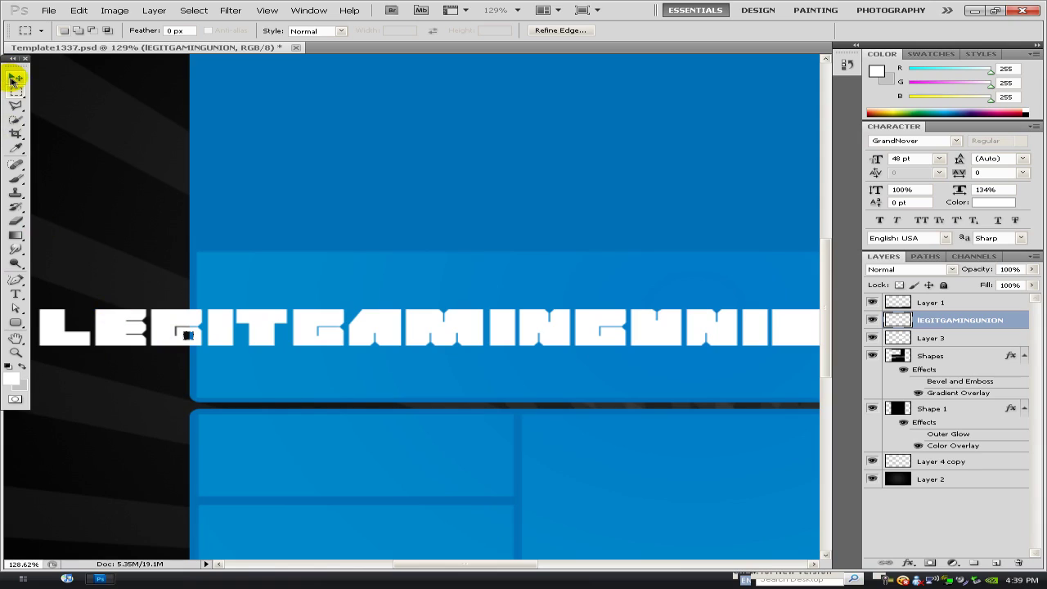
left_click(13, 78)
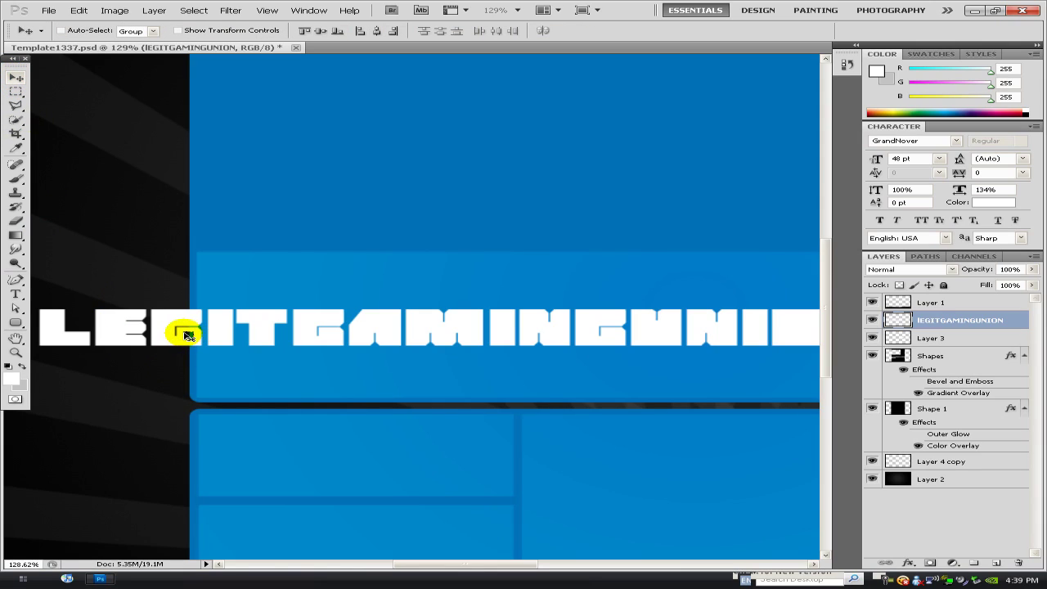
left_click(187, 335)
left_click(515, 225)
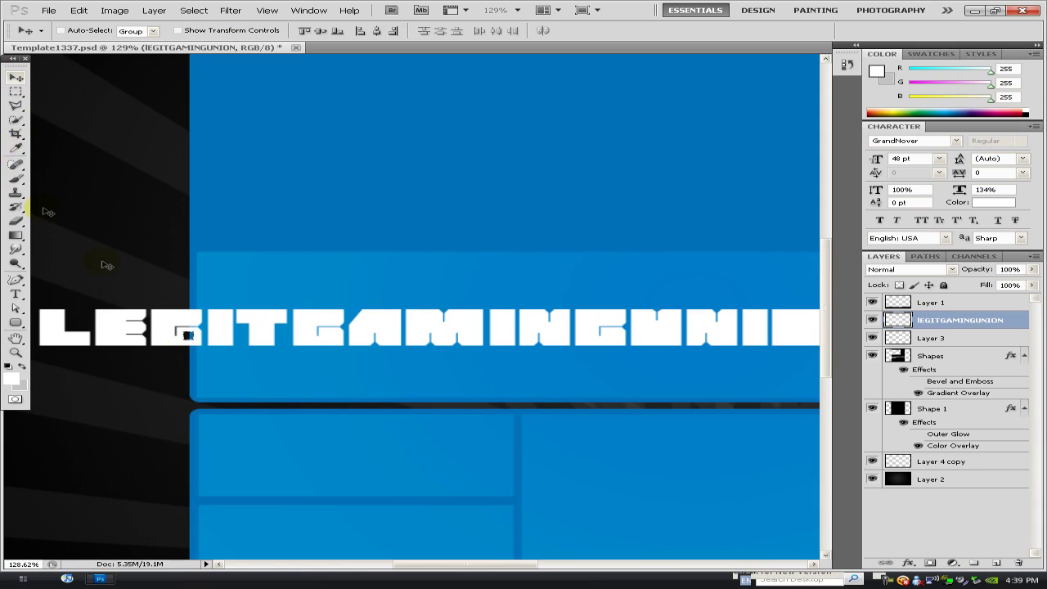
left_click(186, 334)
left_click(514, 222)
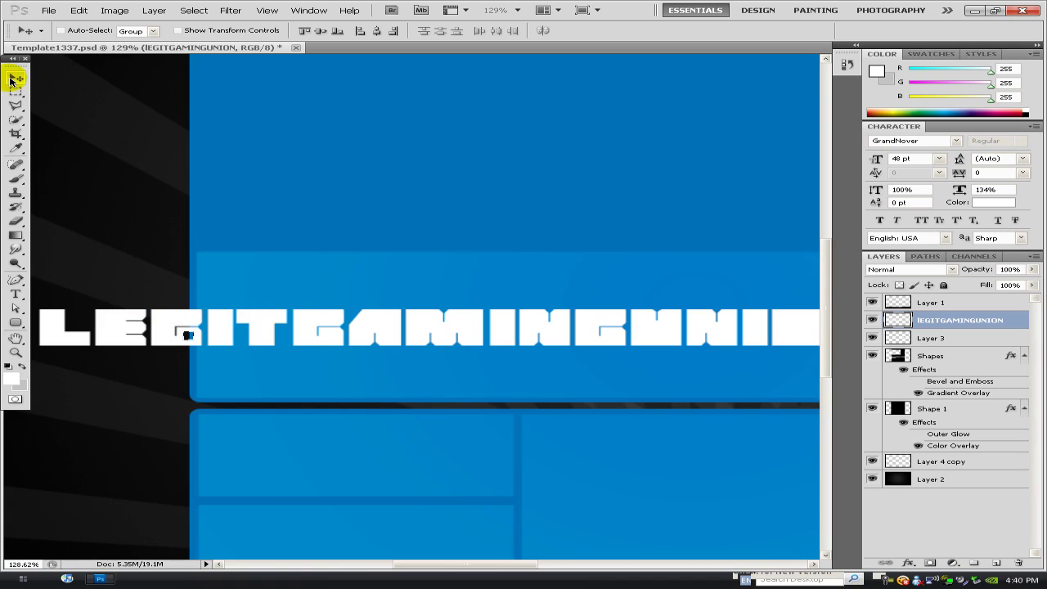
left_click(15, 91)
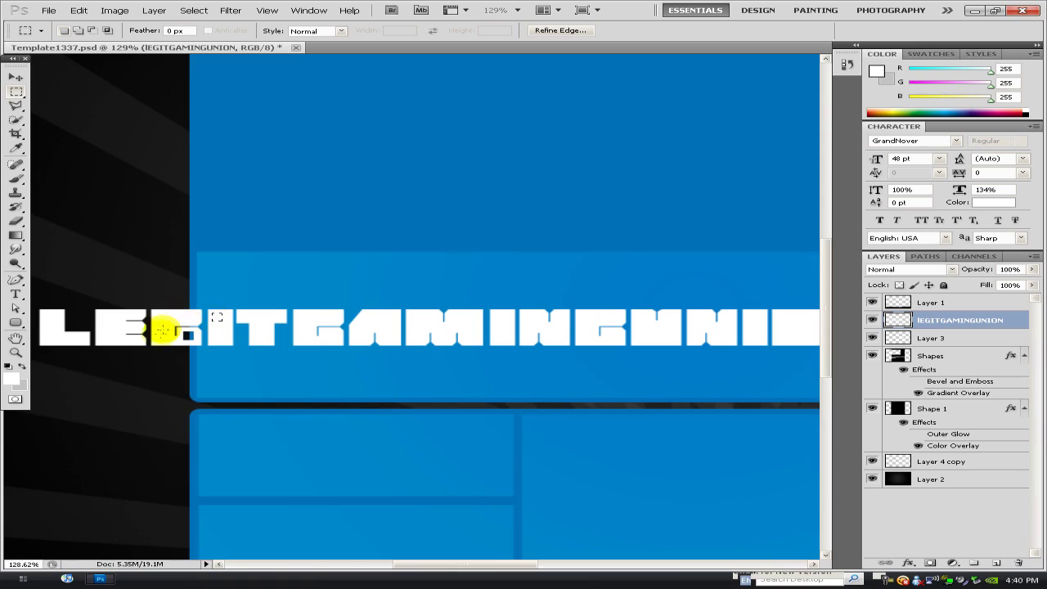
Slide the small square selection along the text to the I and delete a notch there.
left_click_drag(229, 320, 496, 332)
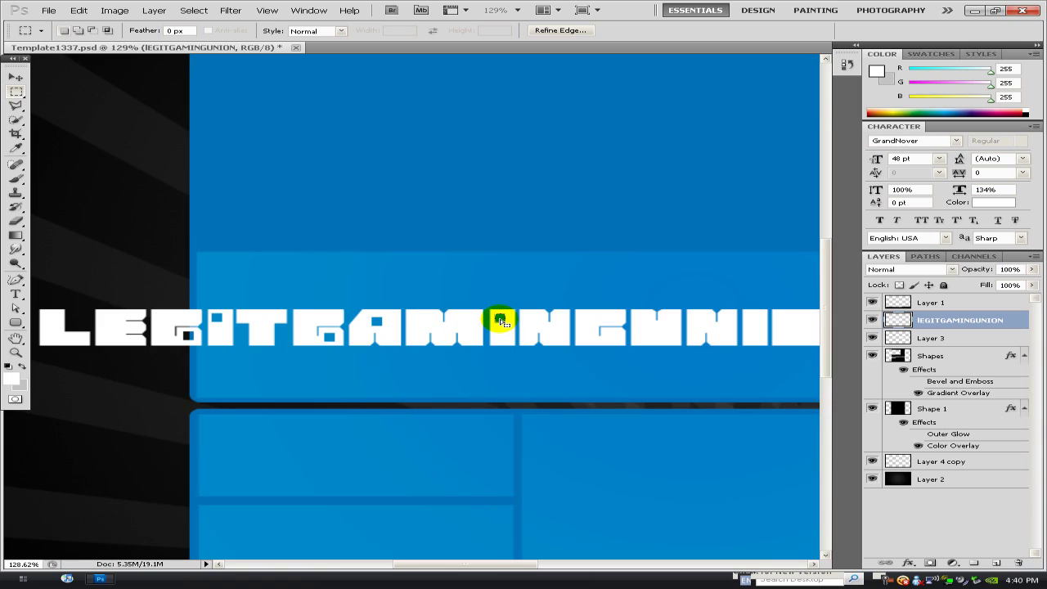
left_click_drag(502, 322, 619, 337)
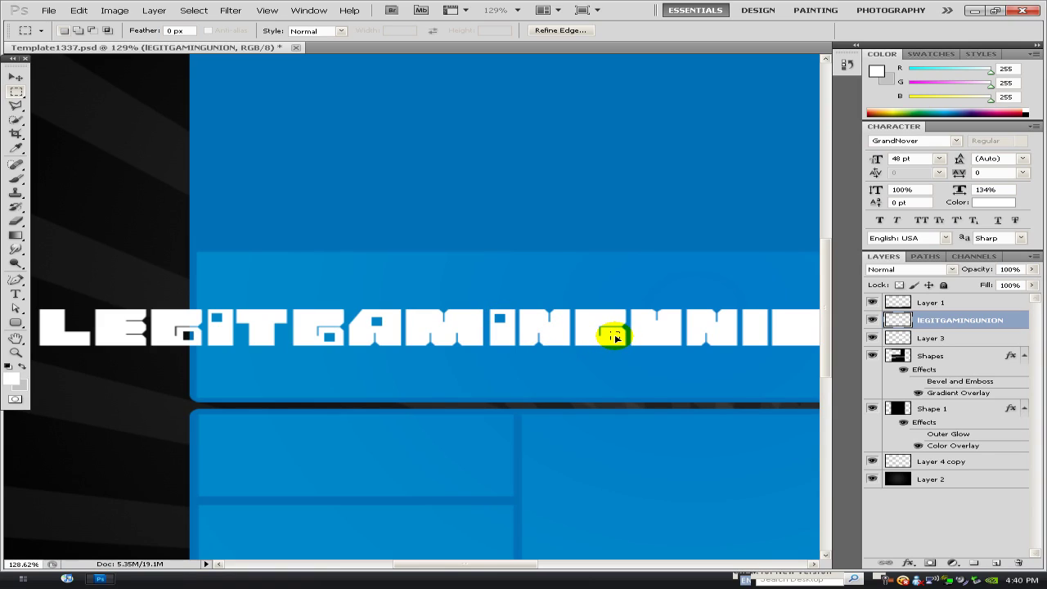
left_click_drag(616, 338, 751, 321)
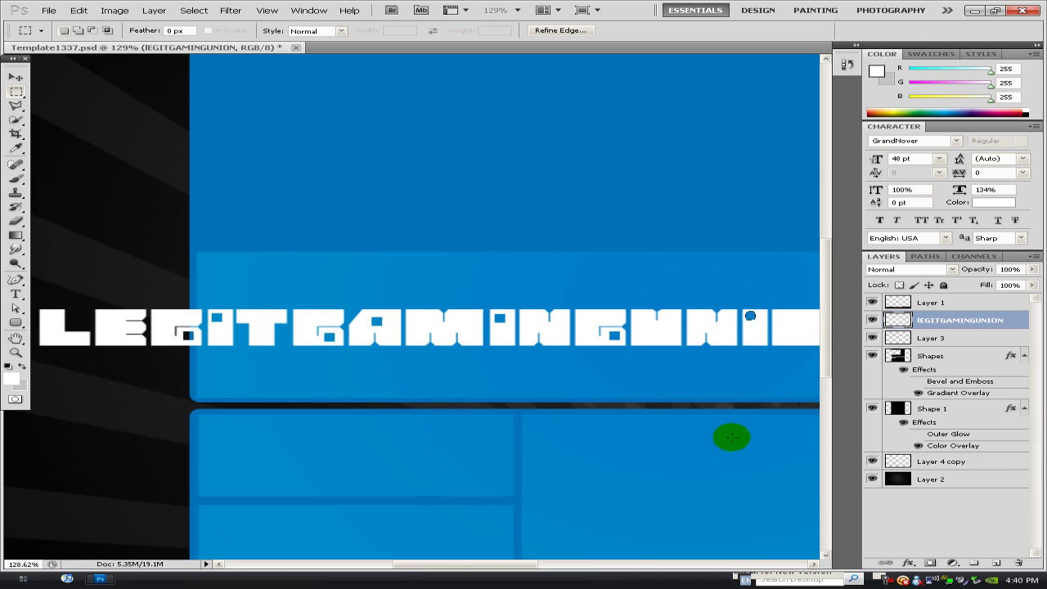
key("Delete")
Deselect, switch to the Move tool and zoom out to see the whole canvas.
left_click_drag(489, 565, 547, 564)
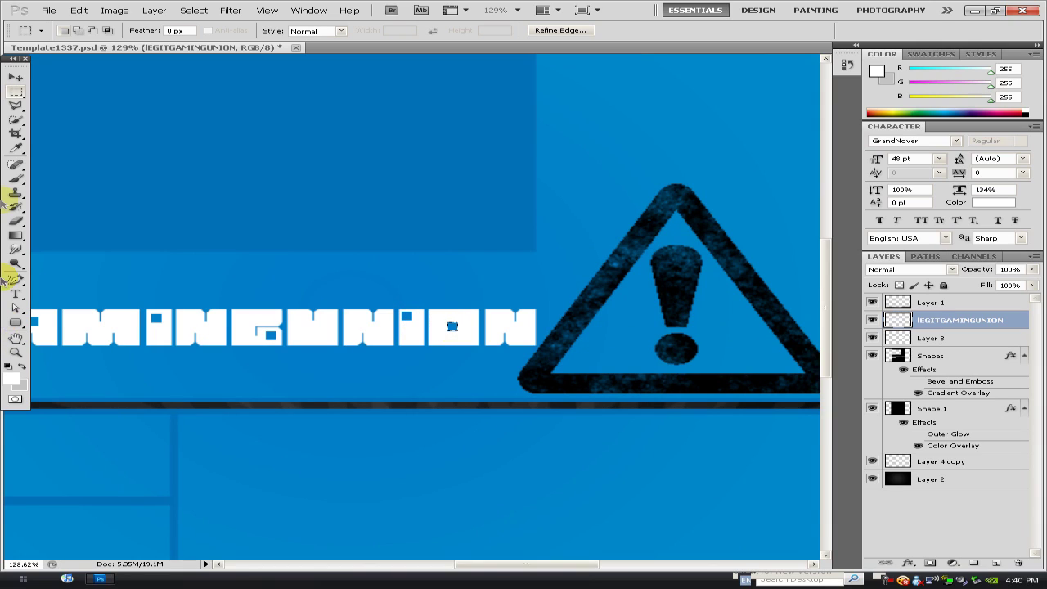
left_click(232, 161)
left_click(16, 77)
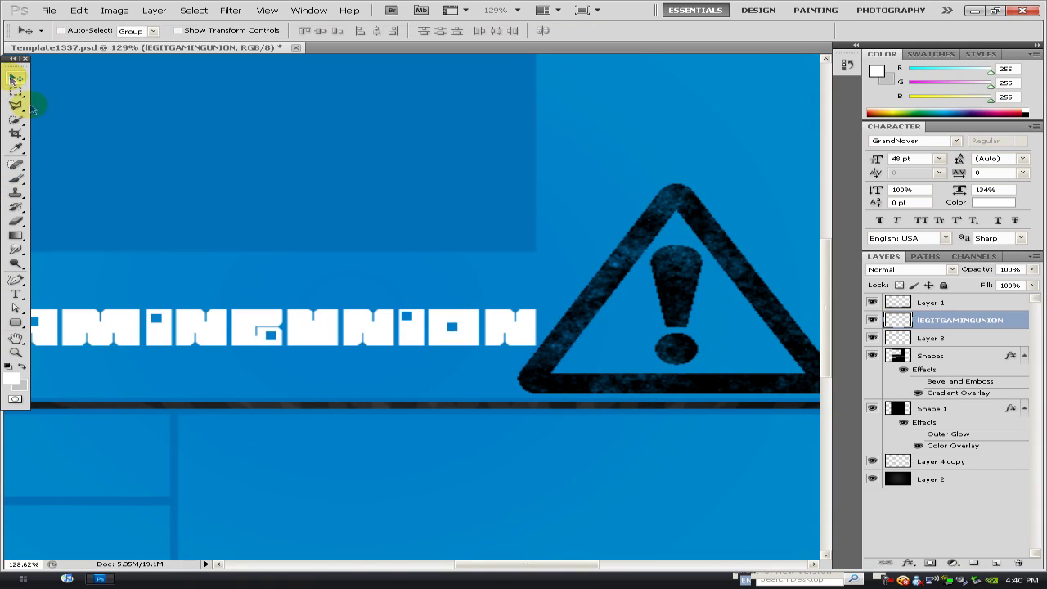
scroll(182, 289, "down", 4)
Free-transform the text, rotate it 90° CCW, drag it to the left strip and commit.
left_click_drag(225, 322, 202, 302)
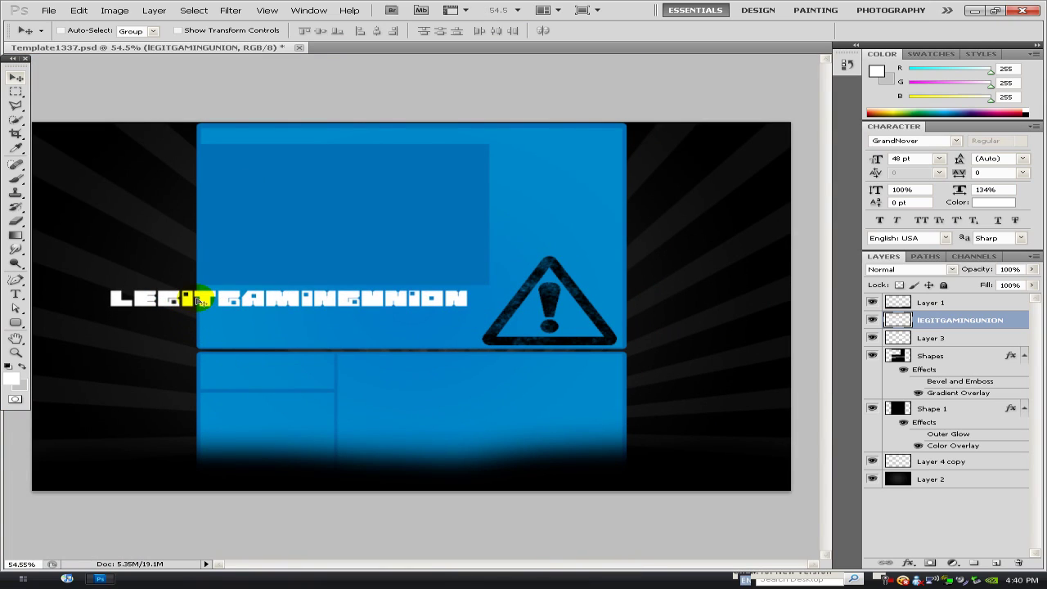
key("m")
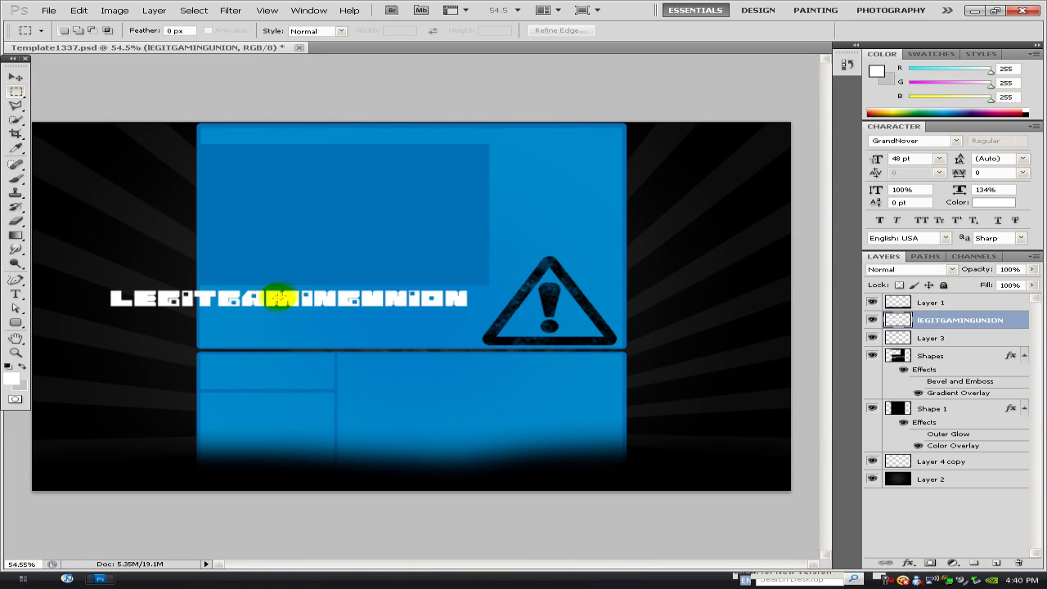
right_click(279, 299)
left_click(317, 394)
right_click(199, 297)
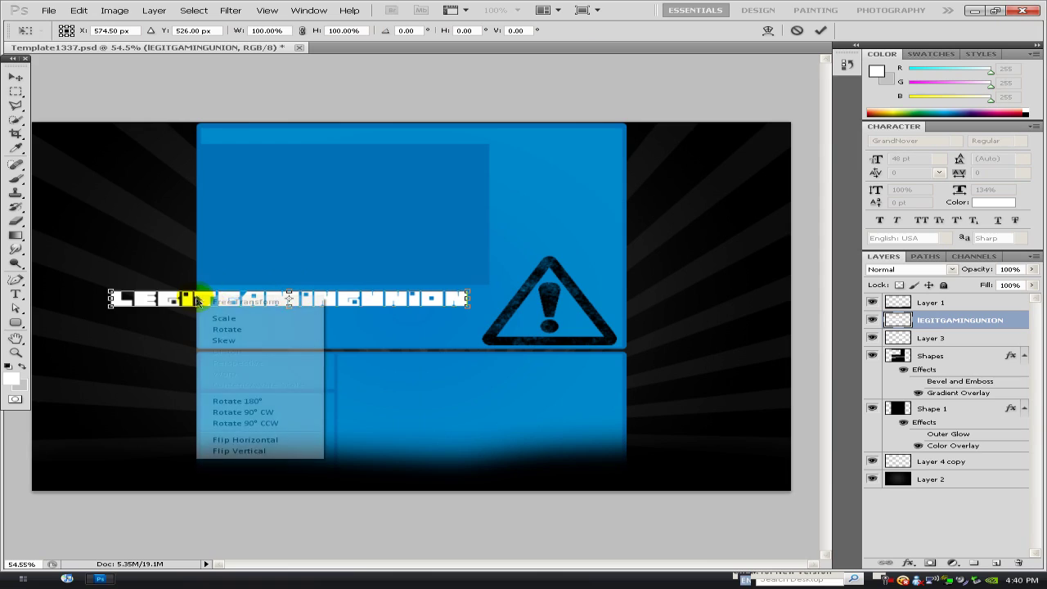
left_click(247, 452)
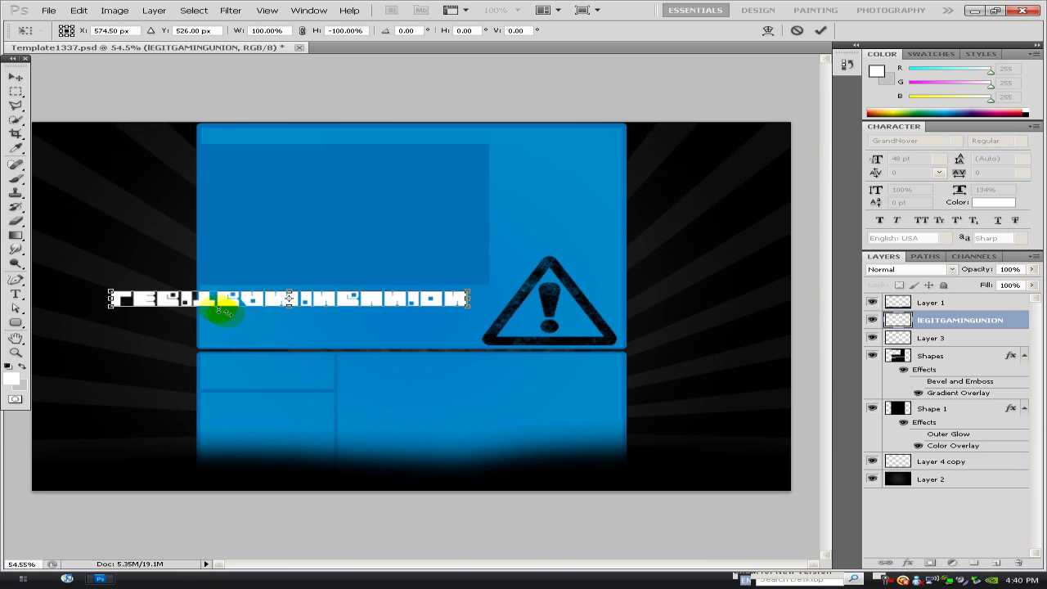
right_click(220, 309)
left_click(257, 471)
right_click(210, 303)
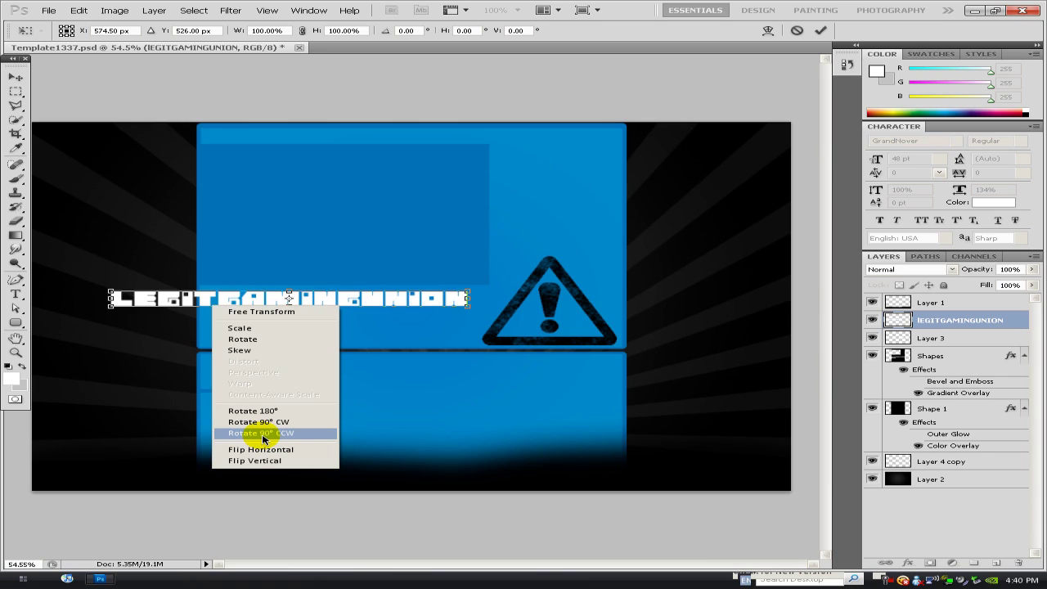
left_click(263, 436)
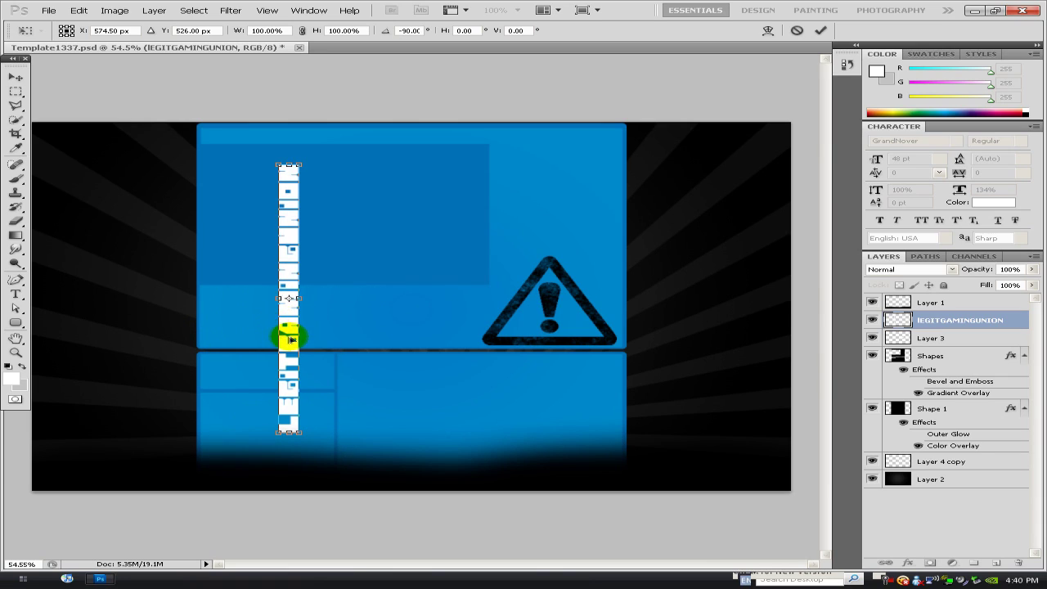
left_click_drag(287, 335, 180, 320)
key("Return")
In the text layer's Blending Options, enable Gradient Overlay with the blue preset.
left_click(16, 76)
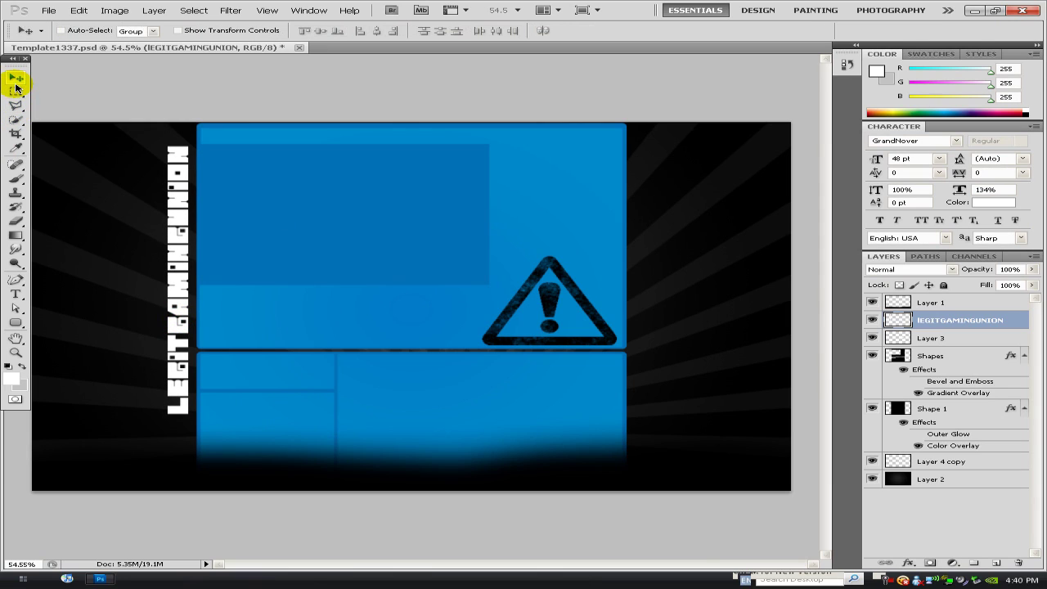
right_click(883, 320)
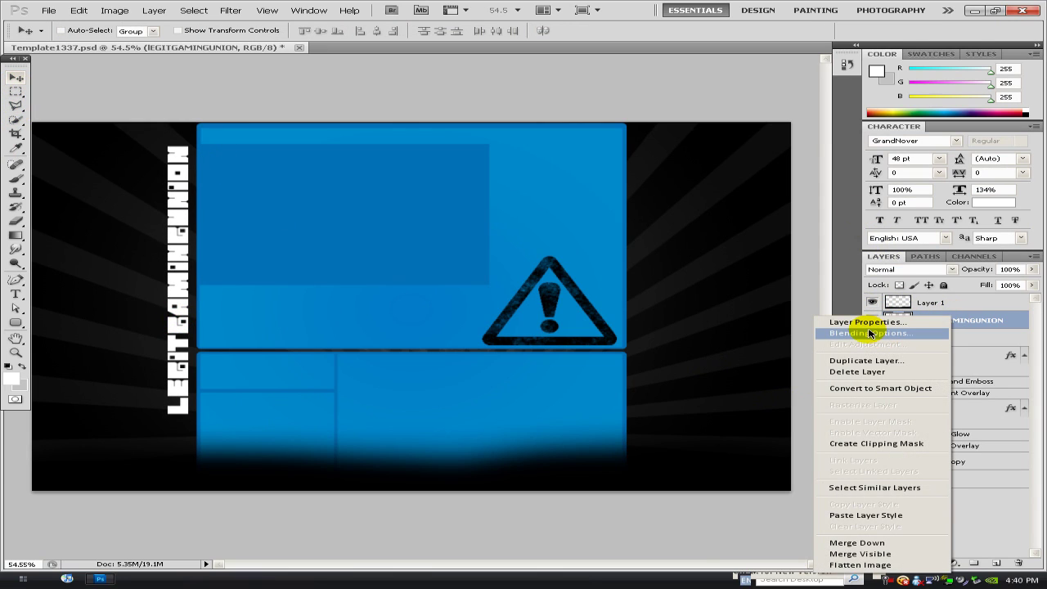
left_click(804, 354)
left_click(615, 433)
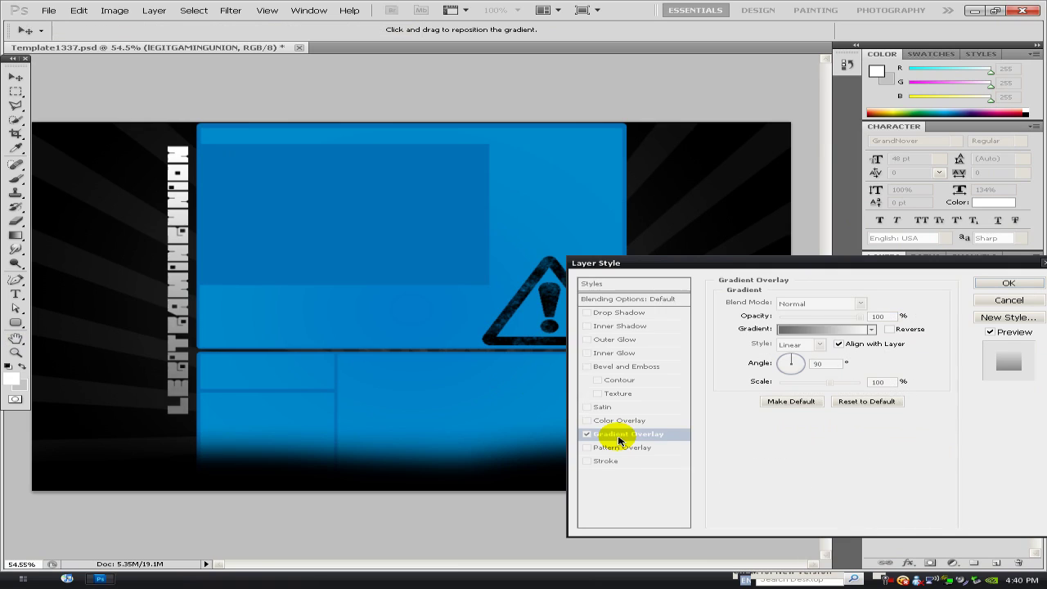
left_click(859, 329)
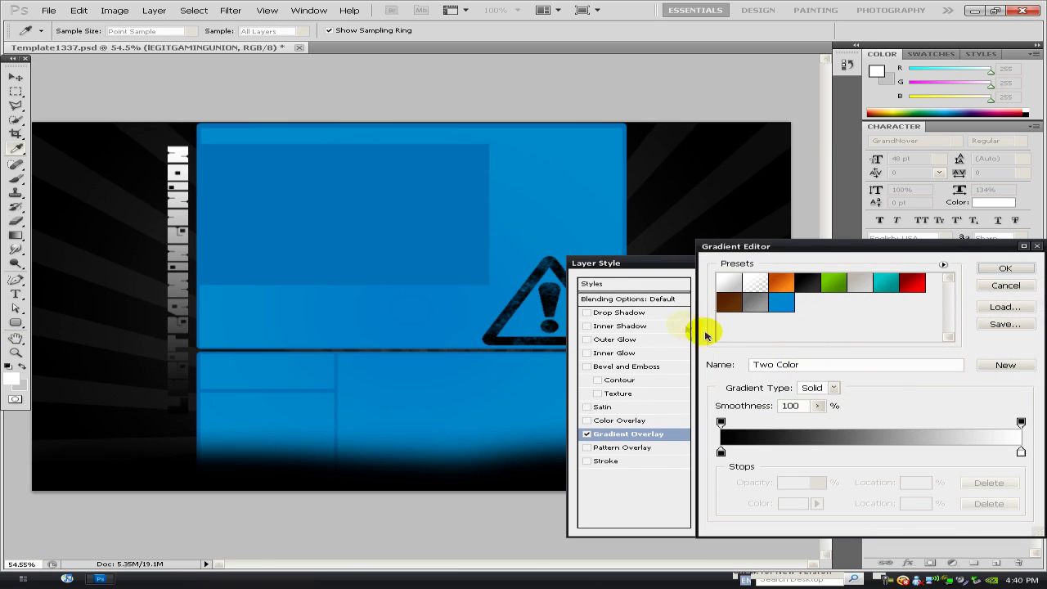
left_click(772, 308)
left_click(1015, 268)
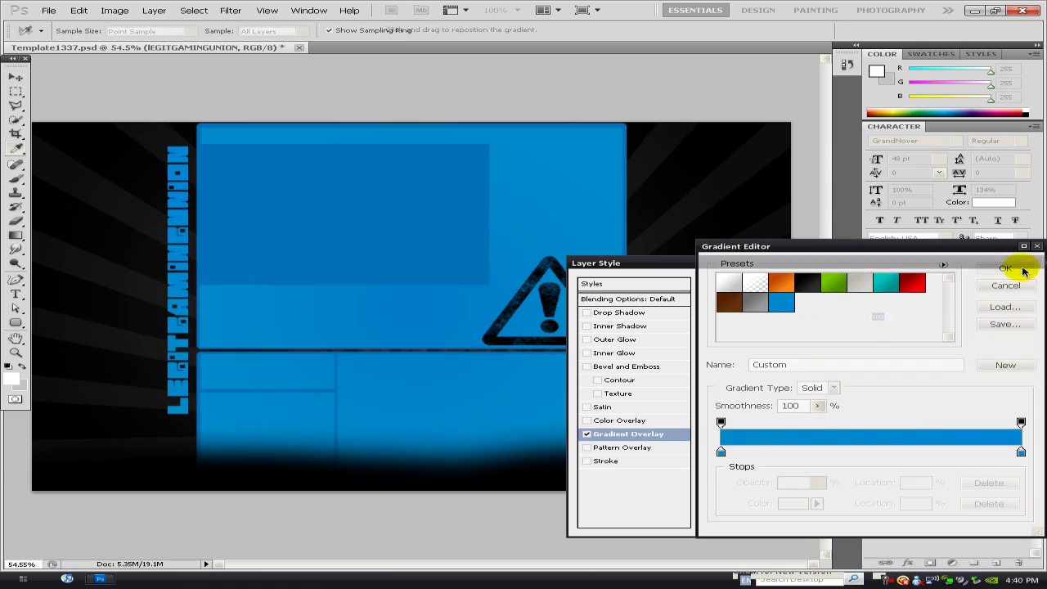
Add a white 2 px Stroke and apply the layer styles.
left_click(604, 462)
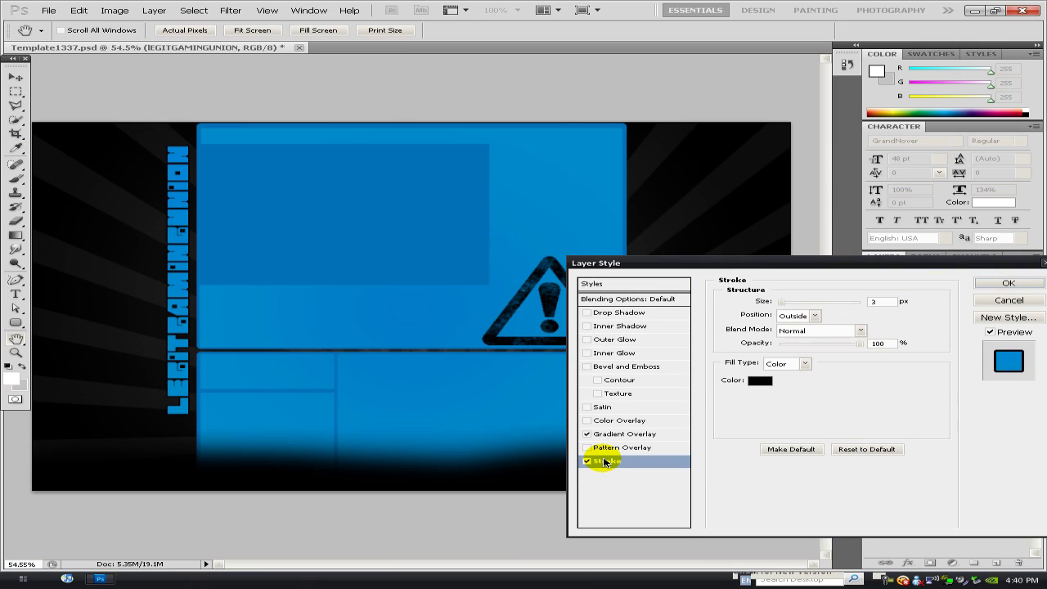
left_click(773, 384)
left_click_drag(720, 387, 721, 319)
left_click(855, 356)
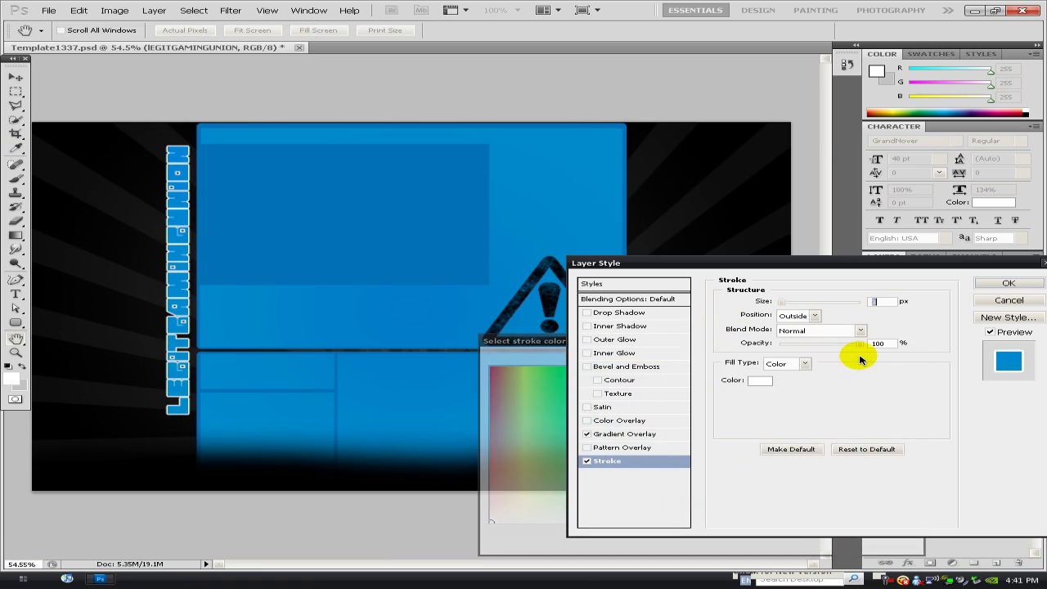
double_click(890, 301)
type("2")
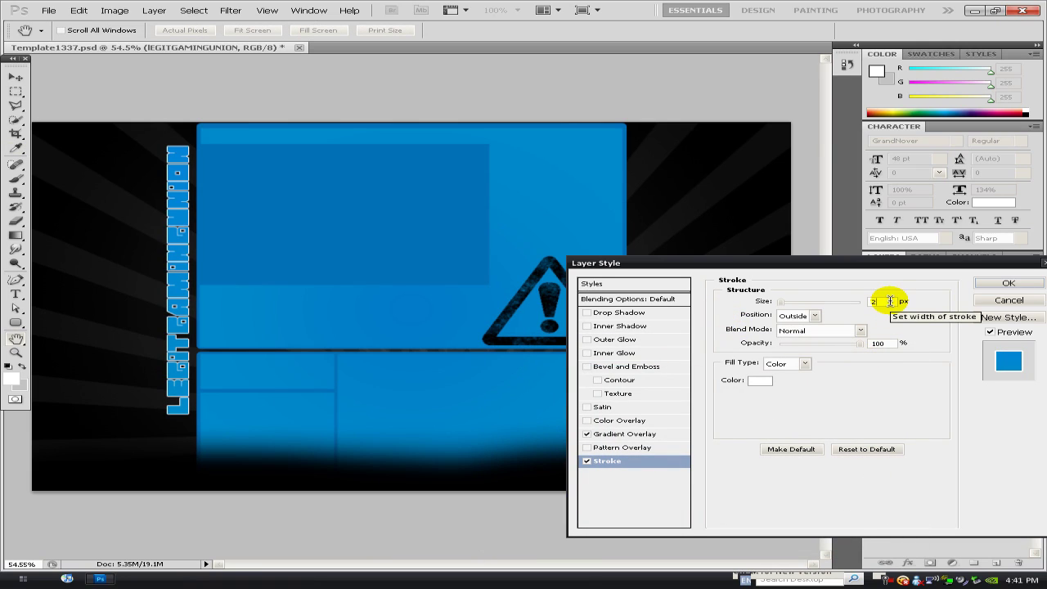
left_click(990, 283)
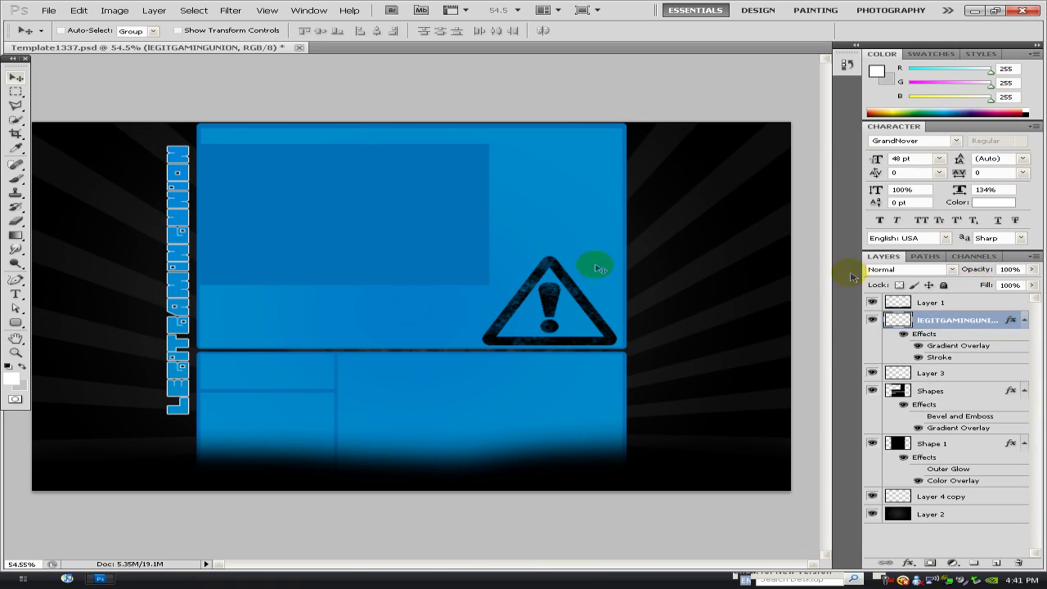
Duplicate the vertical LEGITGAMINGUNION text layer.
key("m")
right_click(142, 260)
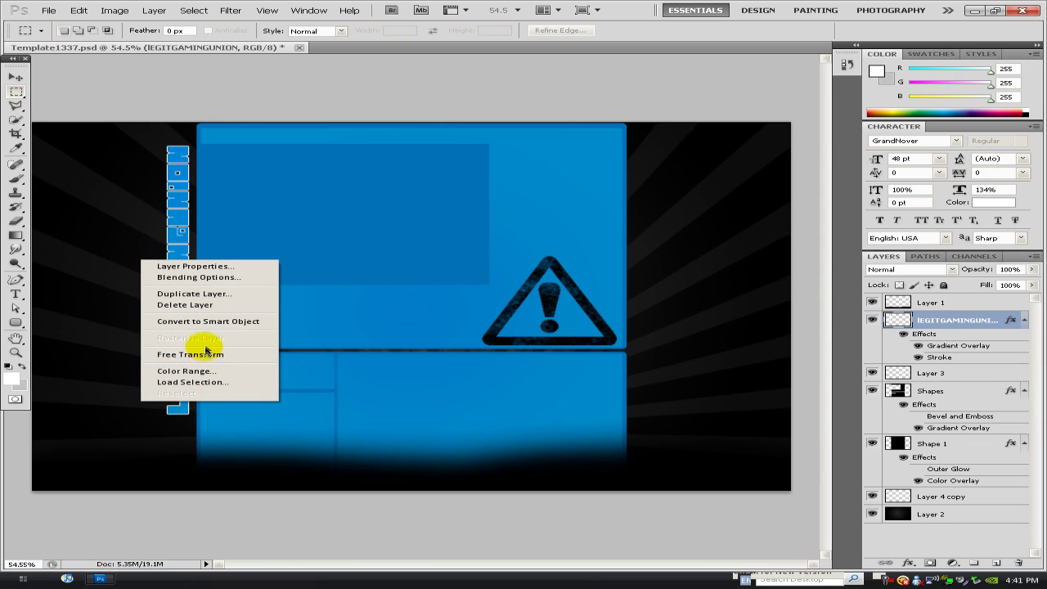
left_click(891, 326)
right_click(830, 324)
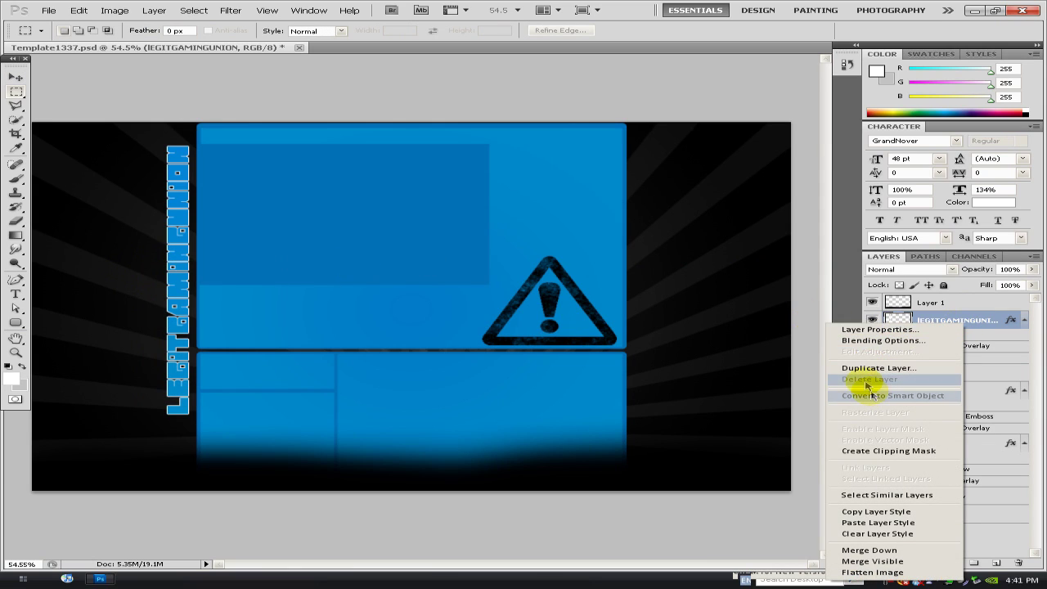
left_click(872, 368)
left_click(673, 178)
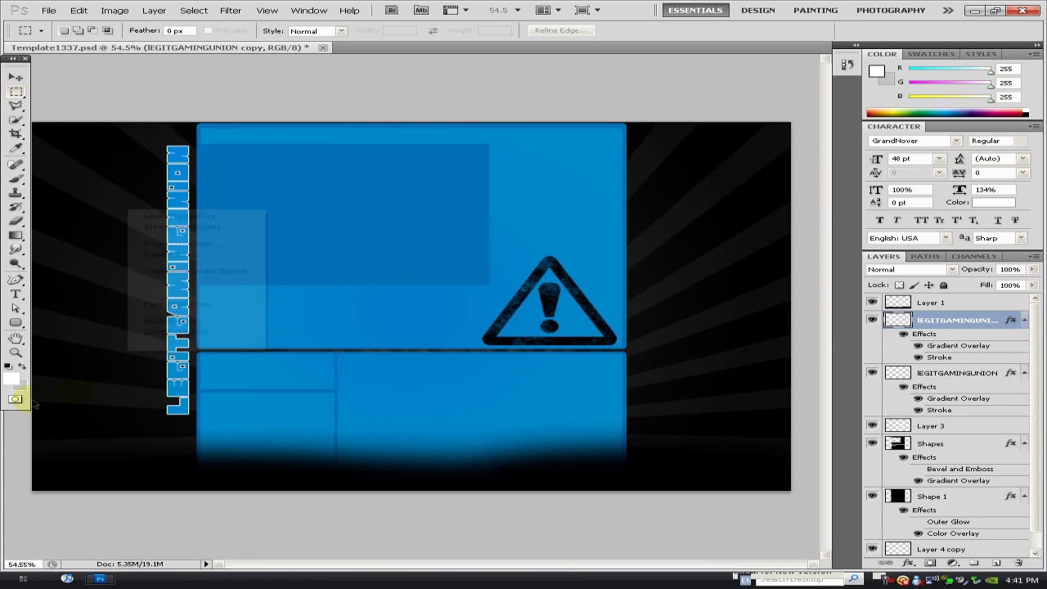
Rotate the copy 180° and place it in the dark strip right of the panels.
right_click(129, 209)
left_click(164, 303)
right_click(197, 257)
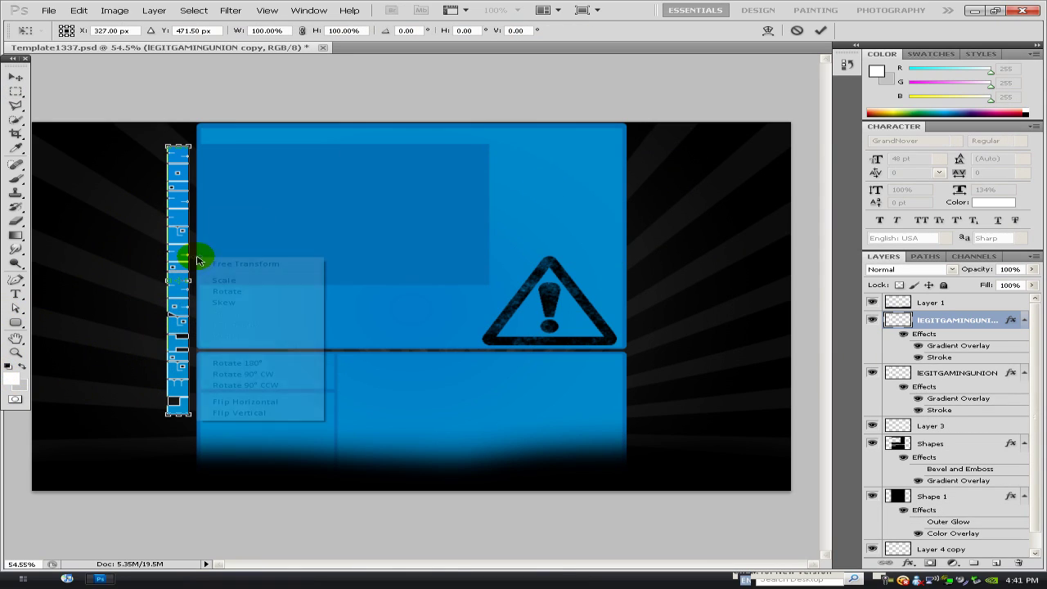
left_click(236, 363)
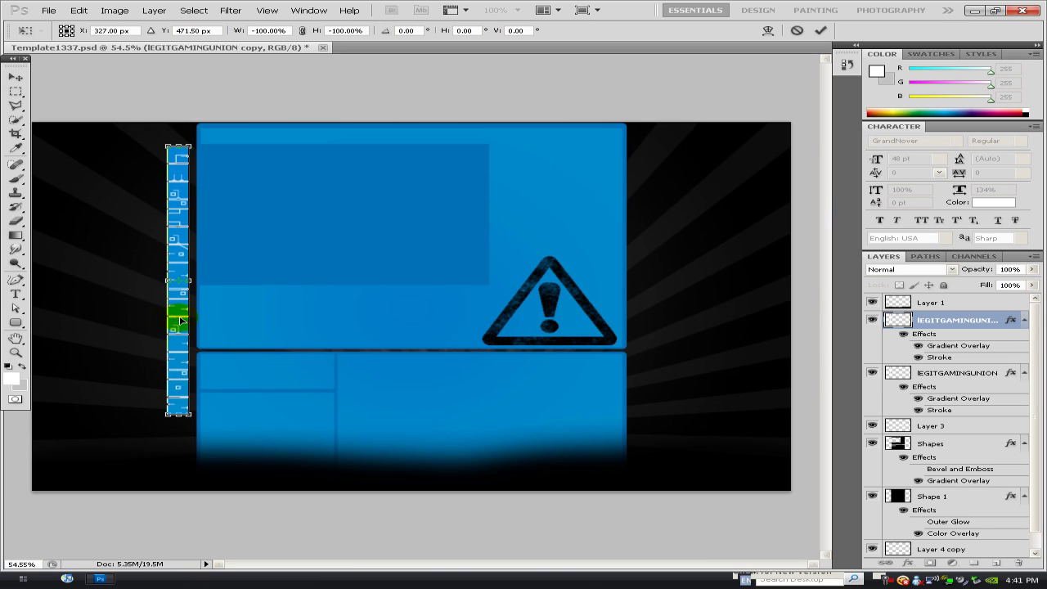
left_click_drag(181, 321, 643, 333)
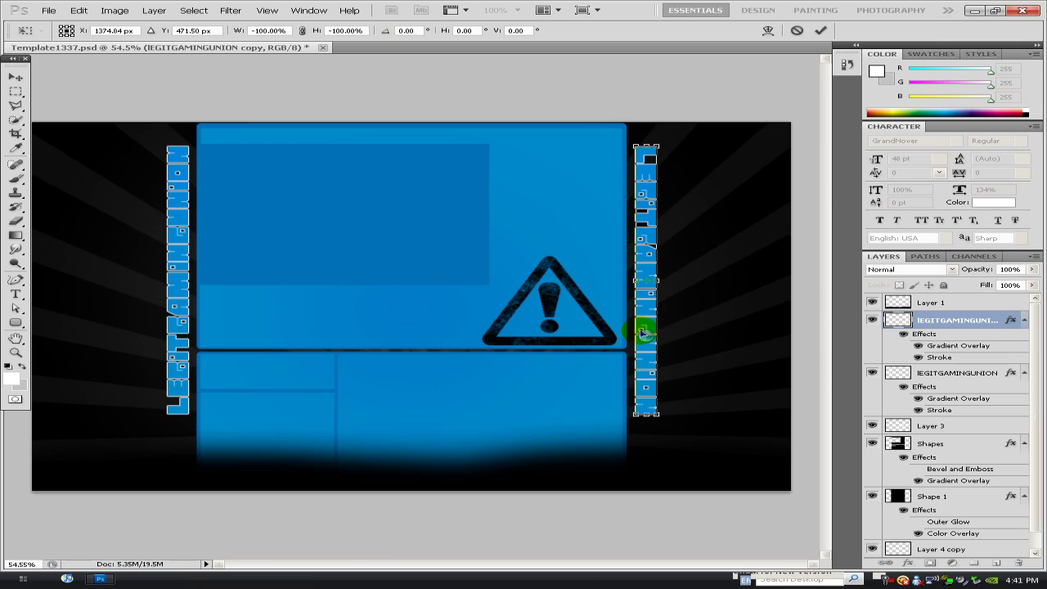
double_click(642, 273)
left_click(227, 134)
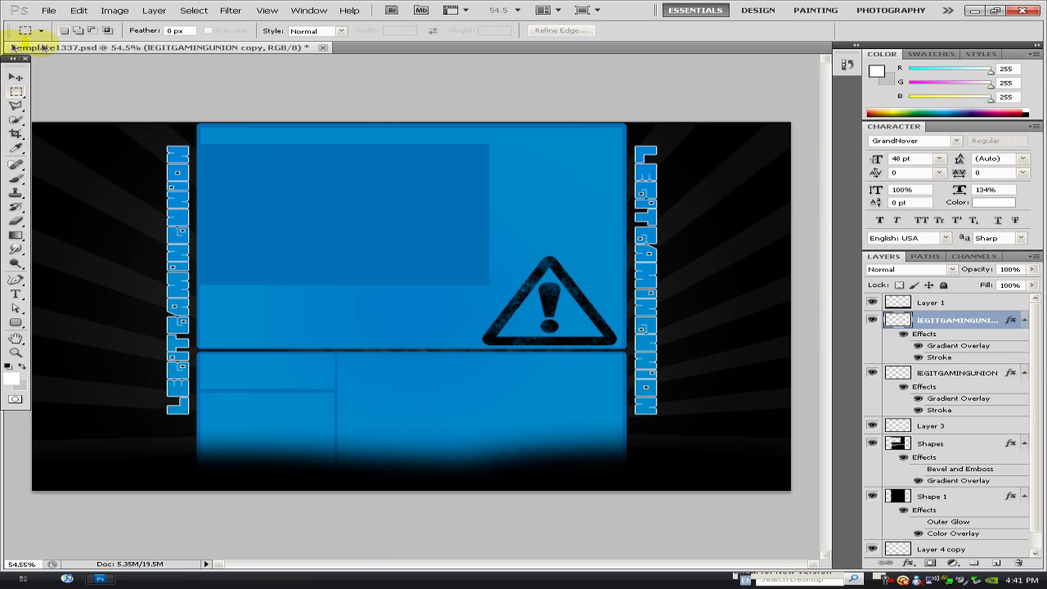
Collapse the effects lists and nudge the left and right texts into line.
left_click(15, 76)
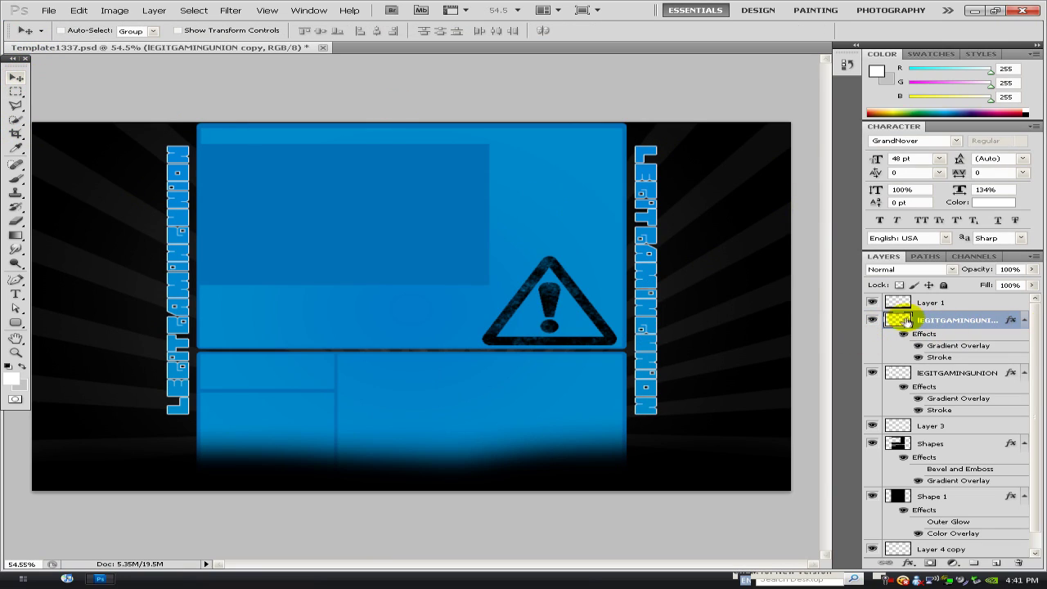
left_click(1024, 320)
left_click(1024, 338)
mouse_move(648, 236)
left_mouse_down()
mouse_move(643, 226)
mouse_move(659, 224)
mouse_move(648, 236)
left_mouse_up()
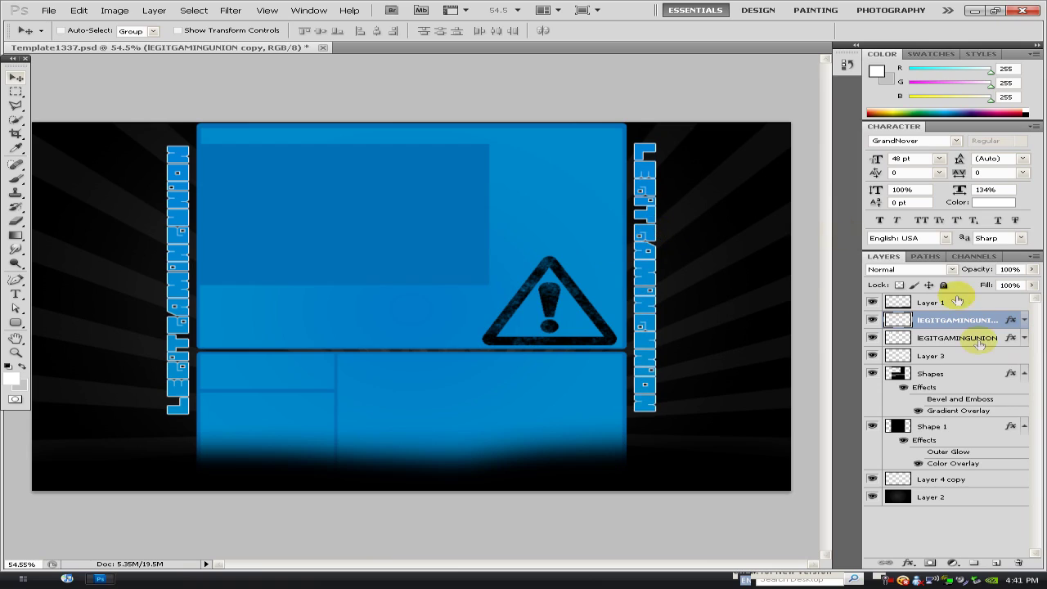
left_click(941, 338)
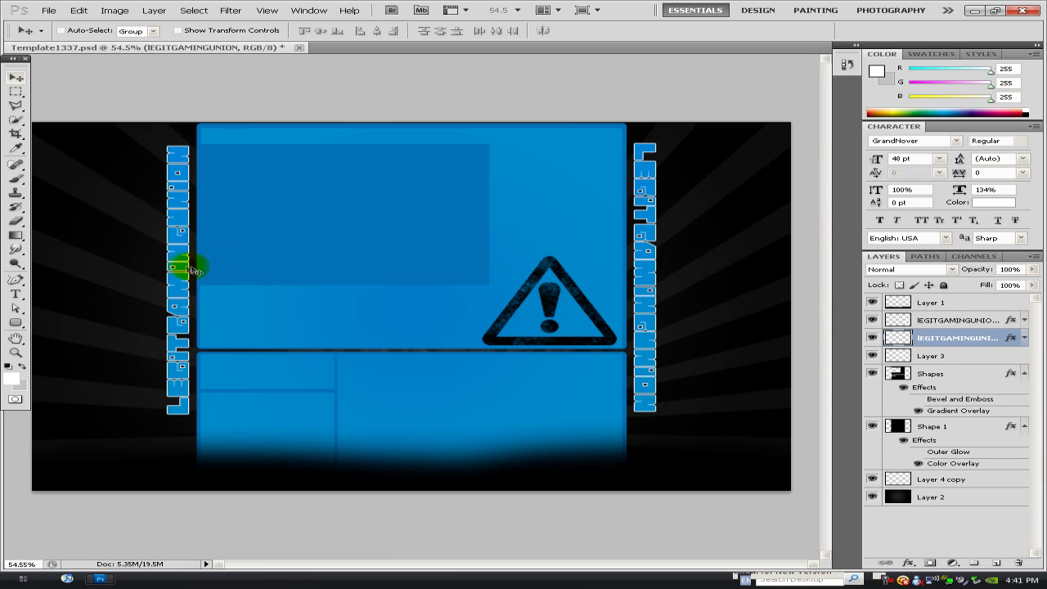
mouse_move(183, 264)
left_mouse_down()
mouse_move(175, 253)
mouse_move(183, 259)
left_mouse_up()
key("Left")
key("Left")
key("Left")
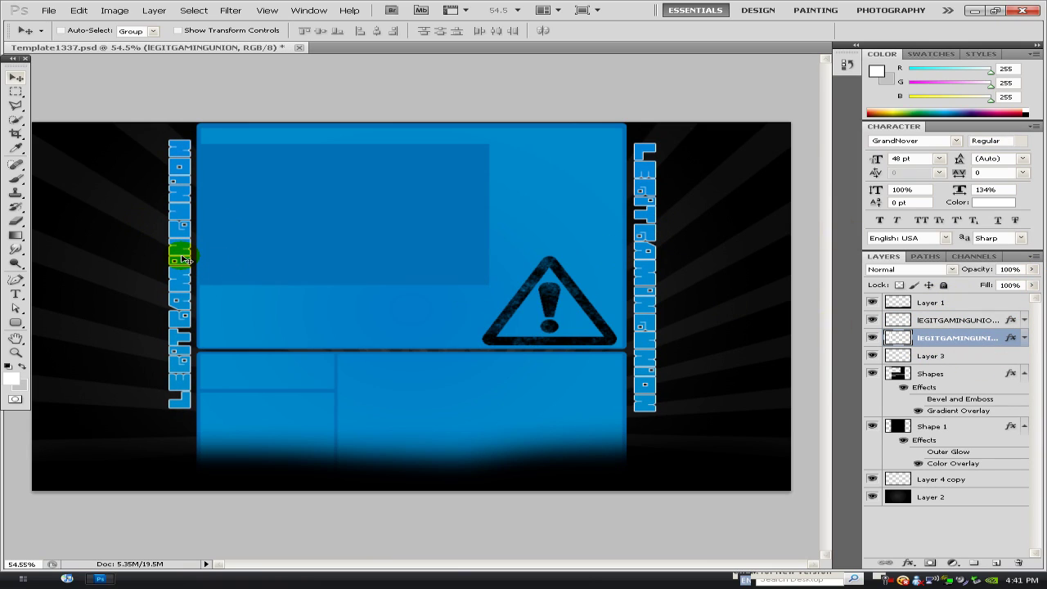